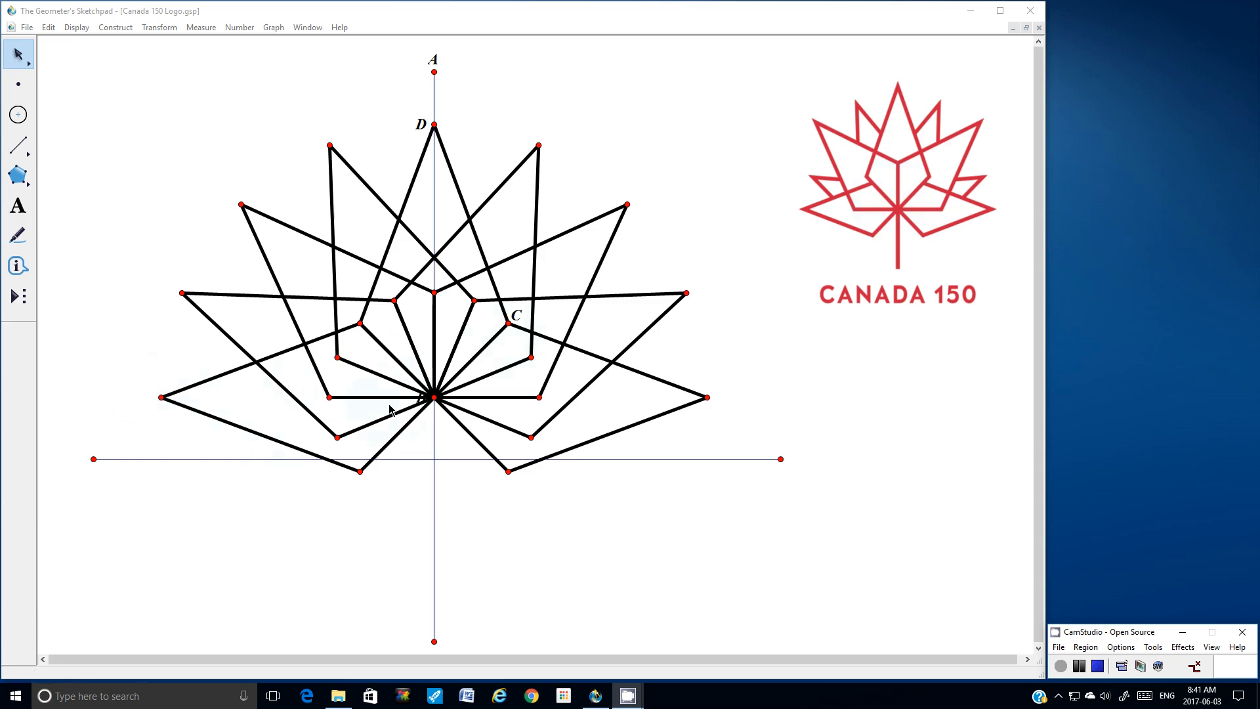
Dilate the lowest left petal, with its segments and vertices, about center B by a fixed ratio of 1.0 to 1.15
{"action": "left_click", "coordinate": [433, 397]}
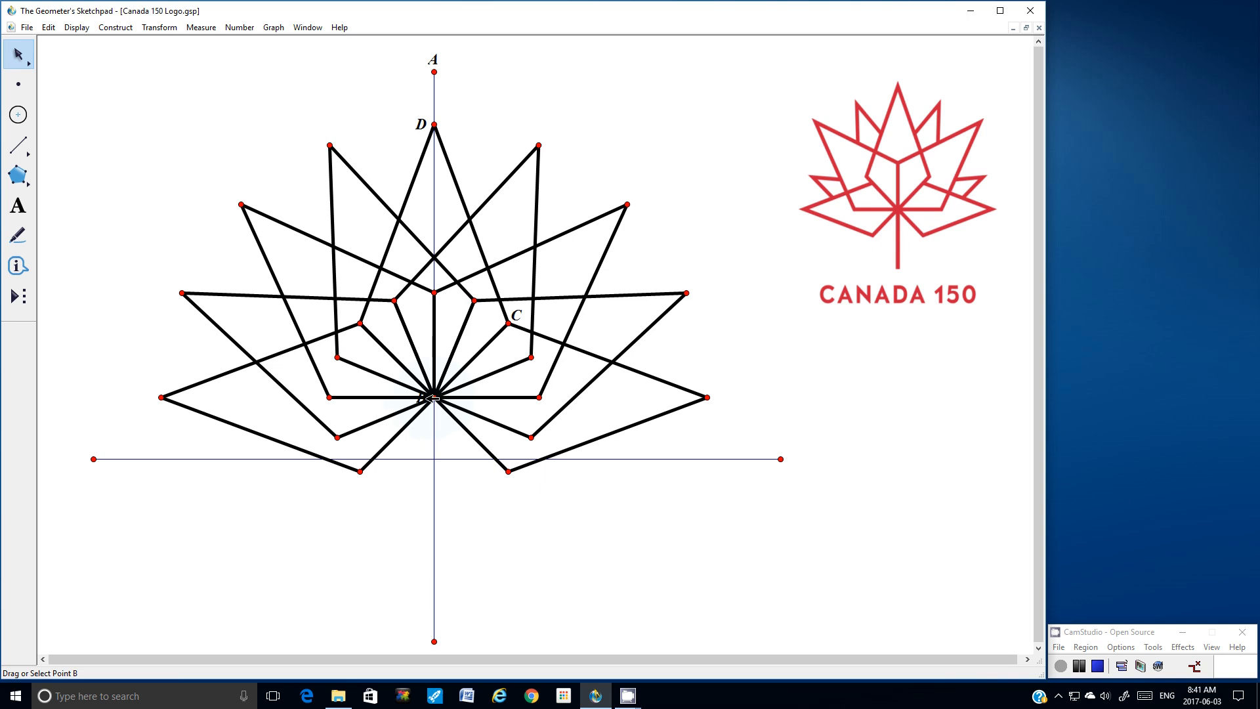
{"action": "left_click", "coordinate": [434, 397]}
{"action": "left_click", "coordinate": [414, 418]}
{"action": "left_click", "coordinate": [361, 470]}
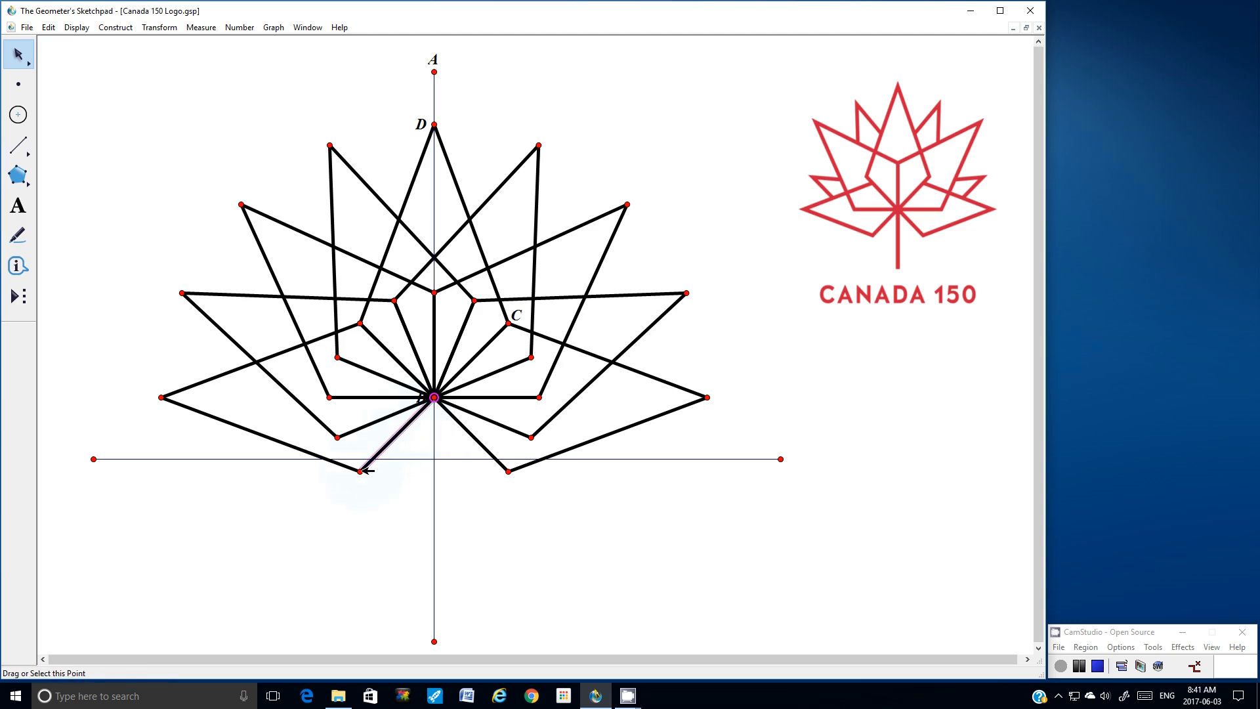
{"action": "left_click", "coordinate": [264, 431]}
{"action": "left_click", "coordinate": [162, 397]}
{"action": "left_click", "coordinate": [204, 384]}
{"action": "left_click", "coordinate": [361, 323]}
{"action": "left_click", "coordinate": [381, 341]}
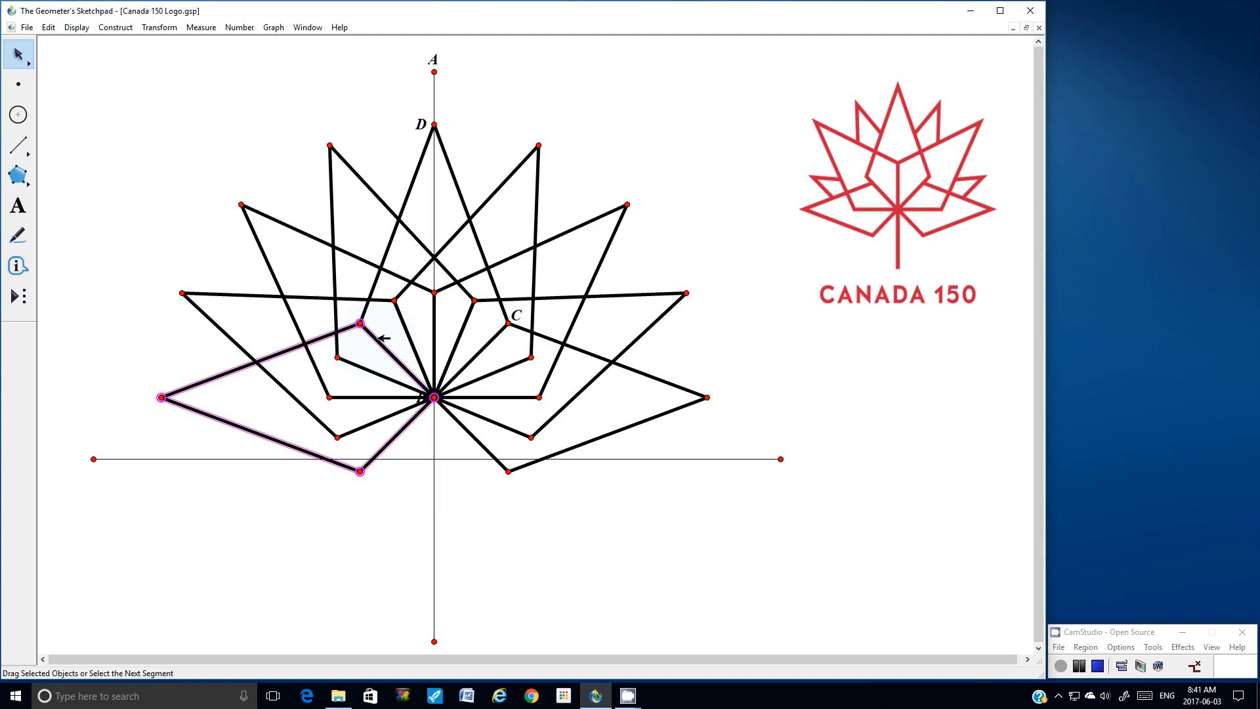
{"action": "left_click", "coordinate": [147, 29]}
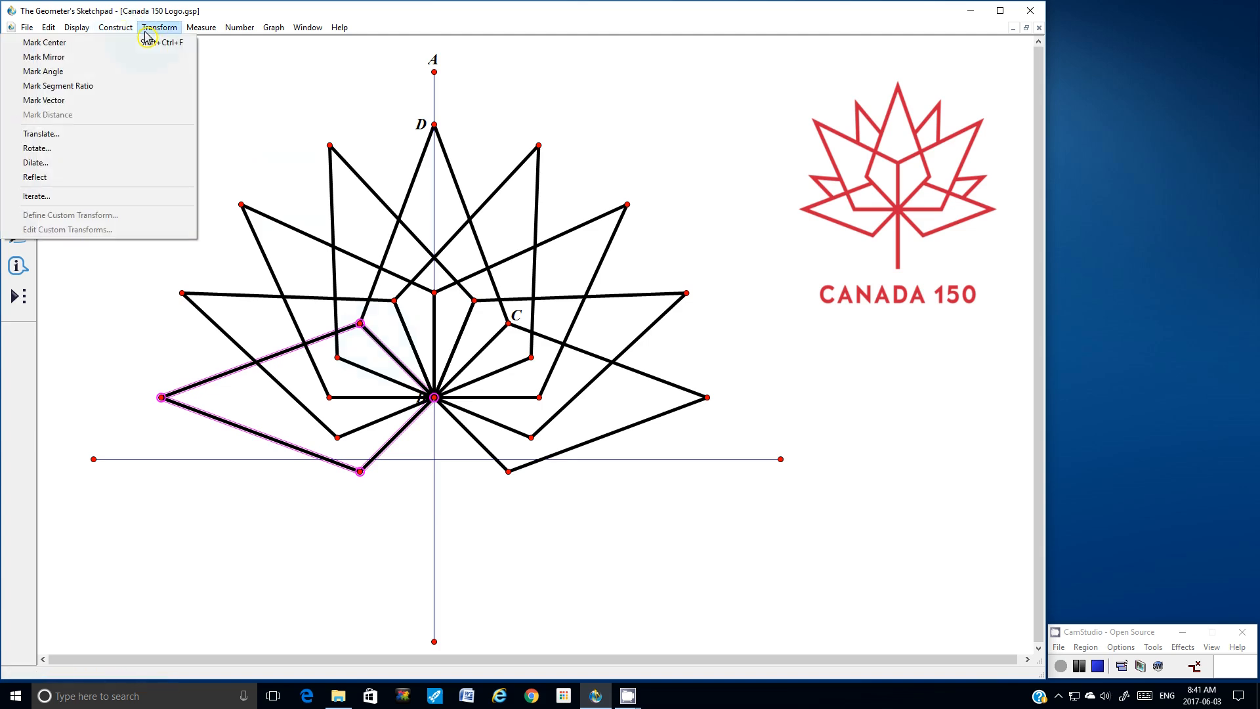
{"action": "left_click", "coordinate": [93, 169]}
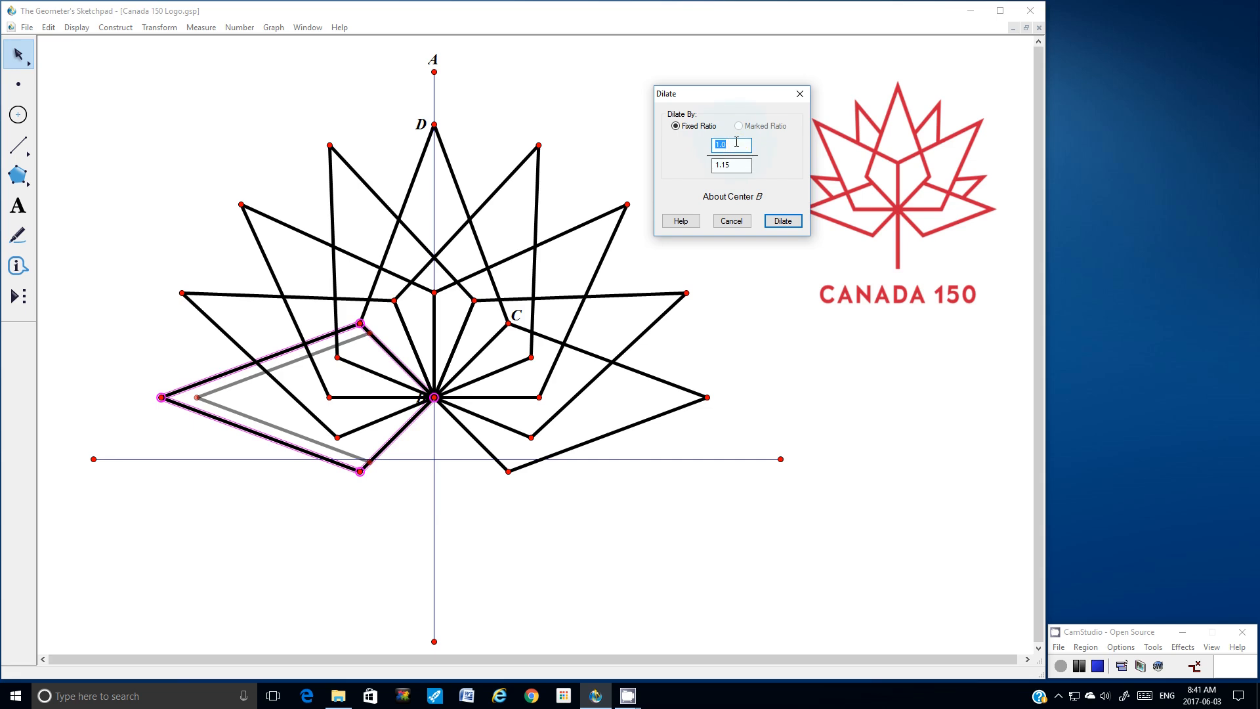
{"action": "double_click", "coordinate": [732, 165]}
{"action": "type", "text": "1.15"}
{"action": "left_click_drag", "start_coordinate": [735, 166], "coordinate": [707, 172]}
{"action": "type", "text": ".5"}
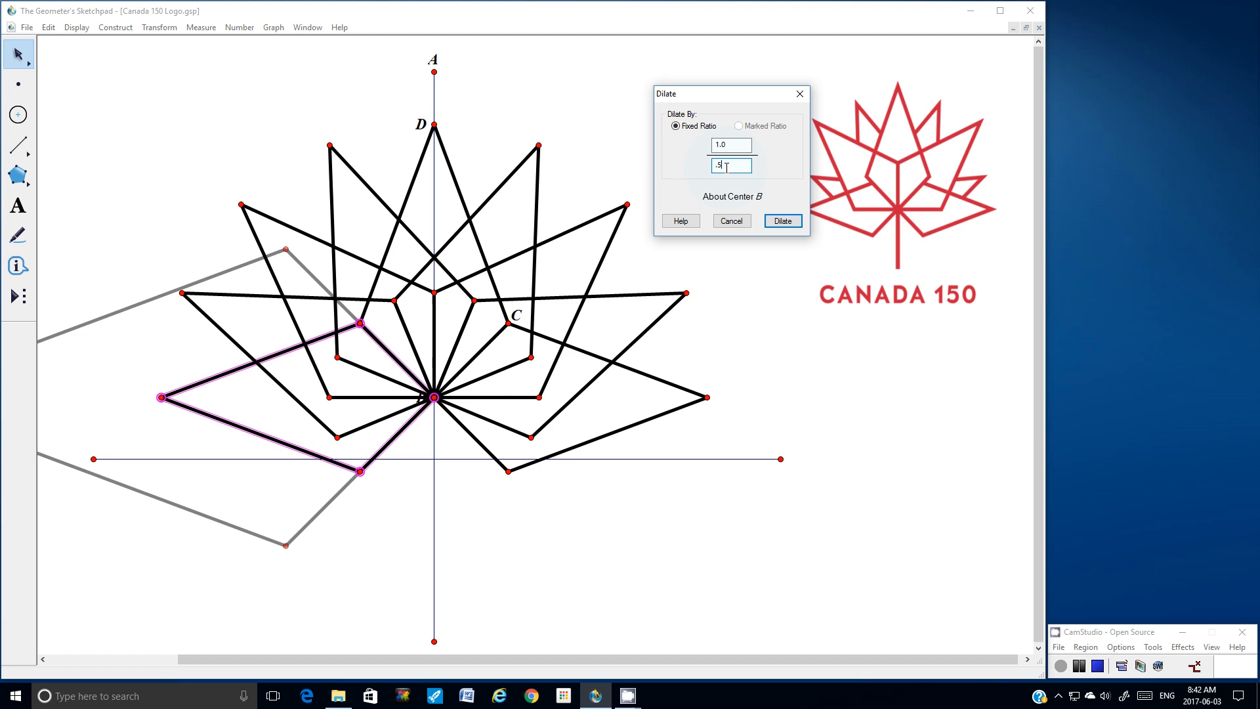
{"action": "left_click_drag", "start_coordinate": [726, 167], "coordinate": [707, 168]}
{"action": "type", "text": "1.15"}
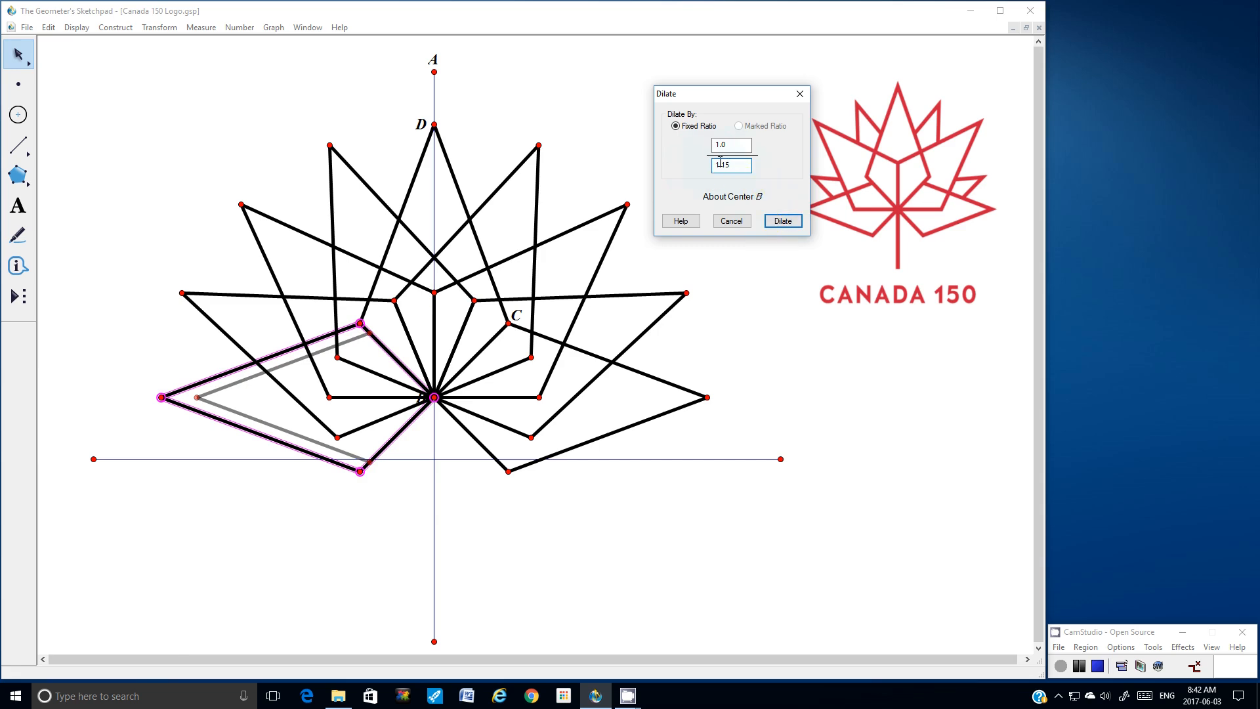
{"action": "left_click", "coordinate": [783, 224]}
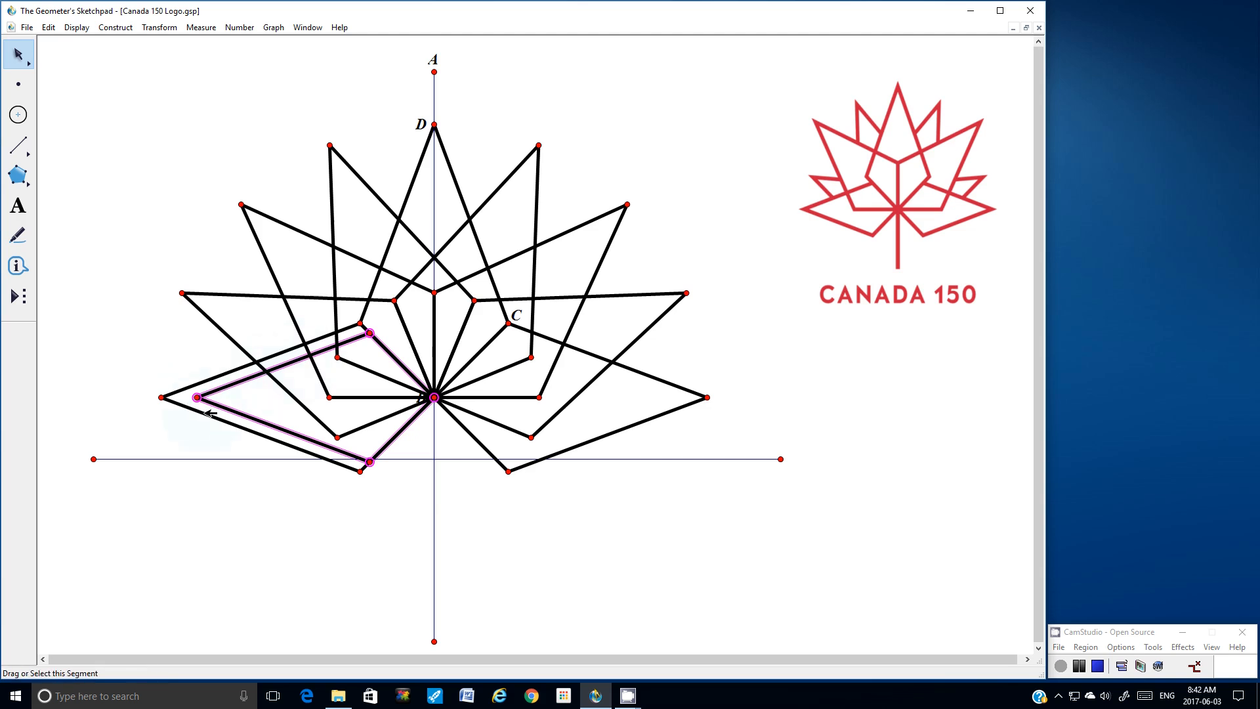
{"action": "left_click", "coordinate": [143, 374]}
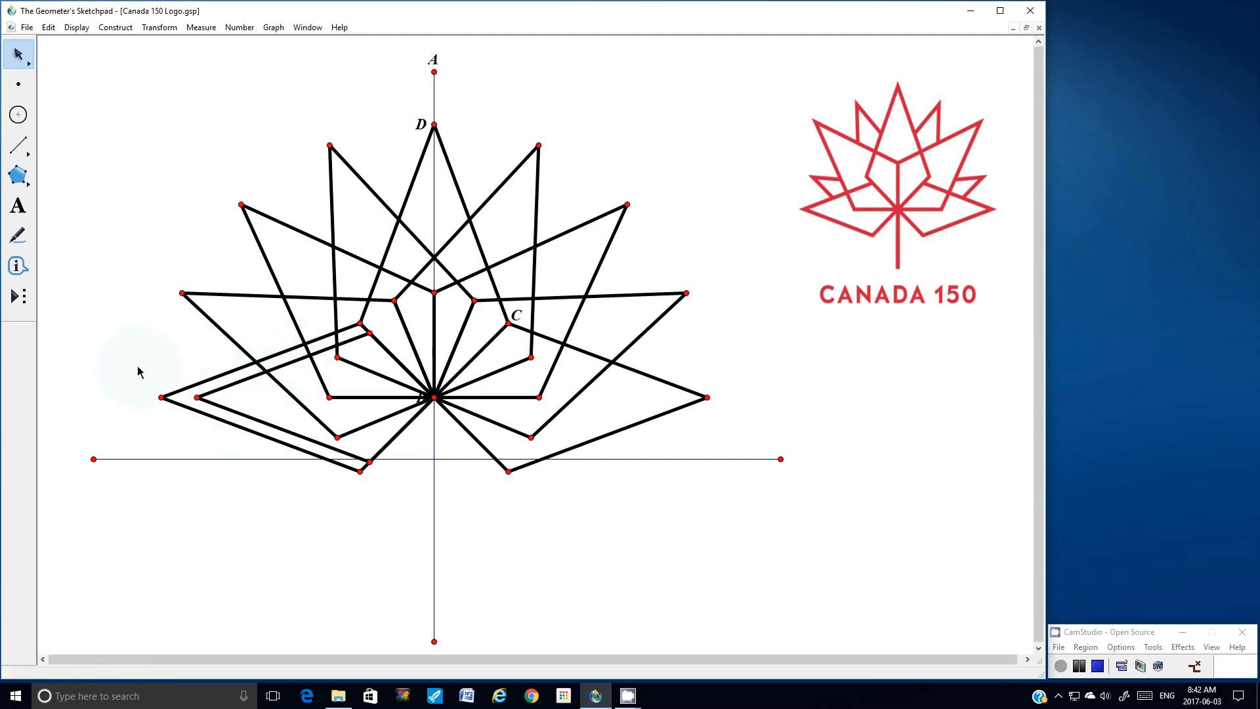
Hide the four segments and three outer vertices of the original, larger lowest left petal
{"action": "left_click", "coordinate": [367, 464]}
{"action": "left_click", "coordinate": [361, 472]}
{"action": "left_click", "coordinate": [256, 433]}
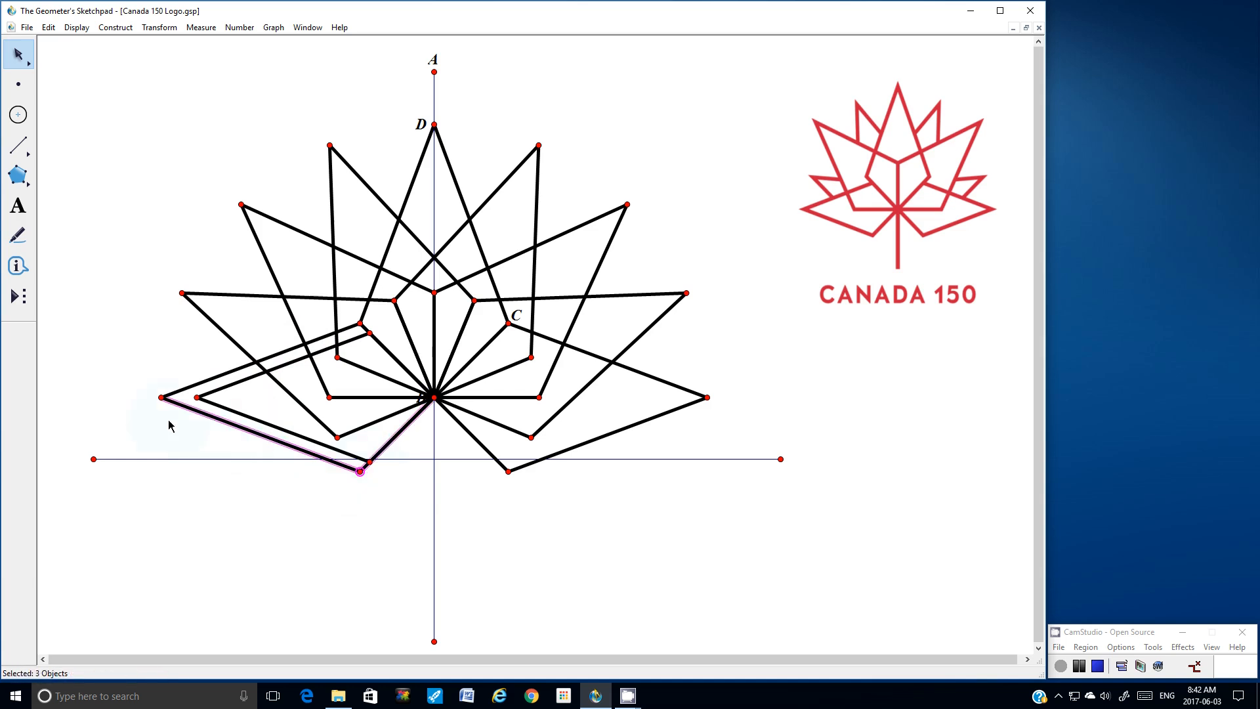
{"action": "left_click", "coordinate": [162, 398]}
{"action": "left_click", "coordinate": [198, 384]}
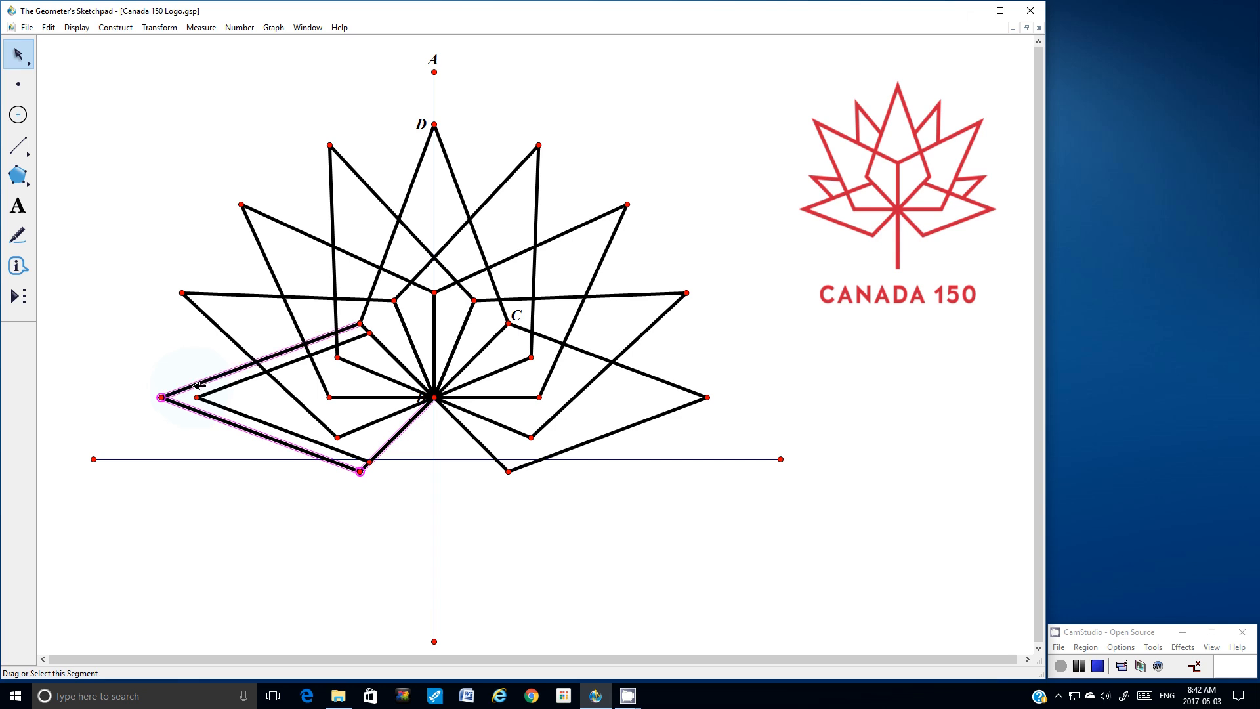
{"action": "left_click", "coordinate": [360, 323]}
{"action": "left_click", "coordinate": [370, 329]}
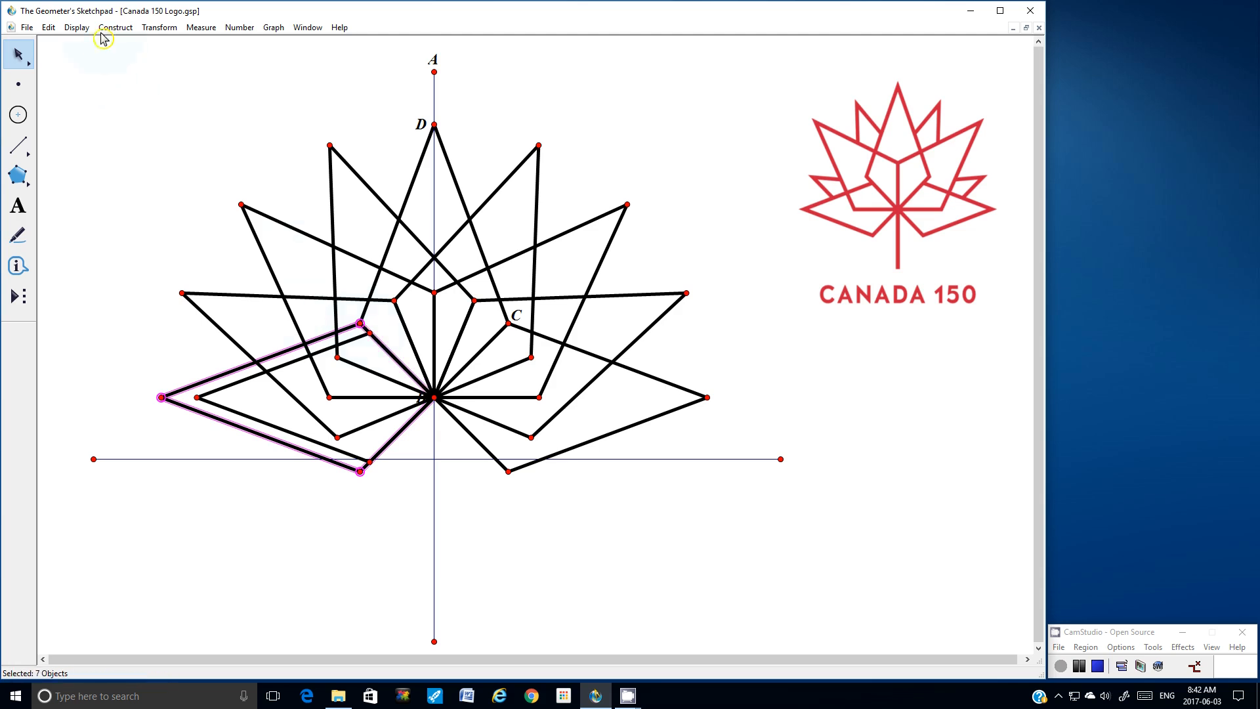
{"action": "left_click", "coordinate": [74, 29]}
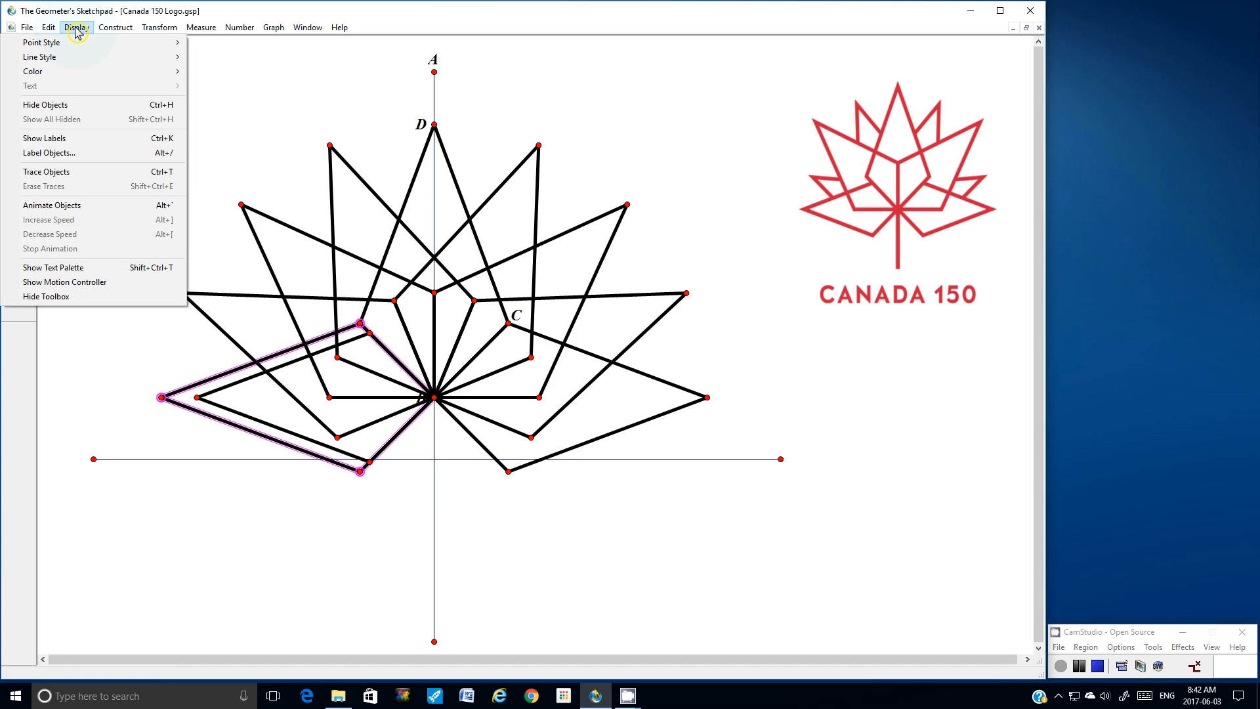
{"action": "left_click", "coordinate": [70, 106]}
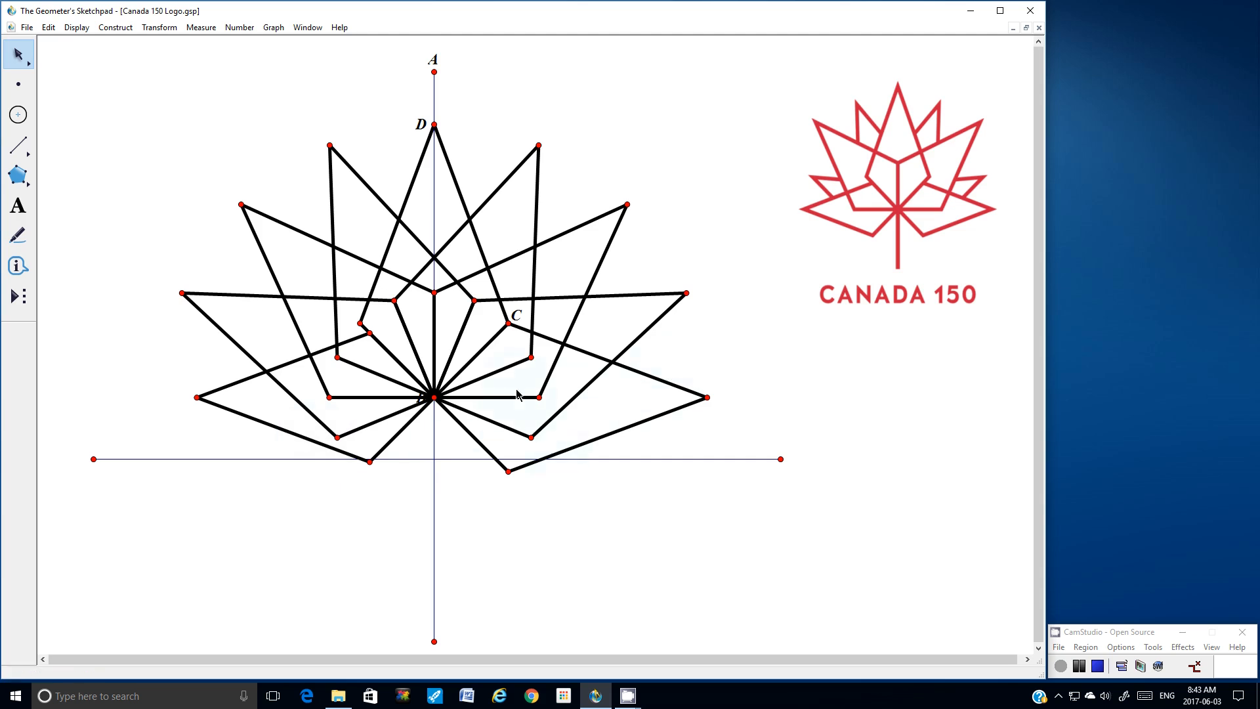
Dilate the lowest right petal, with its segments and vertices, about center B by a fixed ratio of 1.0 to 1.15
{"action": "left_click", "coordinate": [434, 397]}
{"action": "left_click", "coordinate": [464, 369]}
{"action": "left_click", "coordinate": [509, 323]}
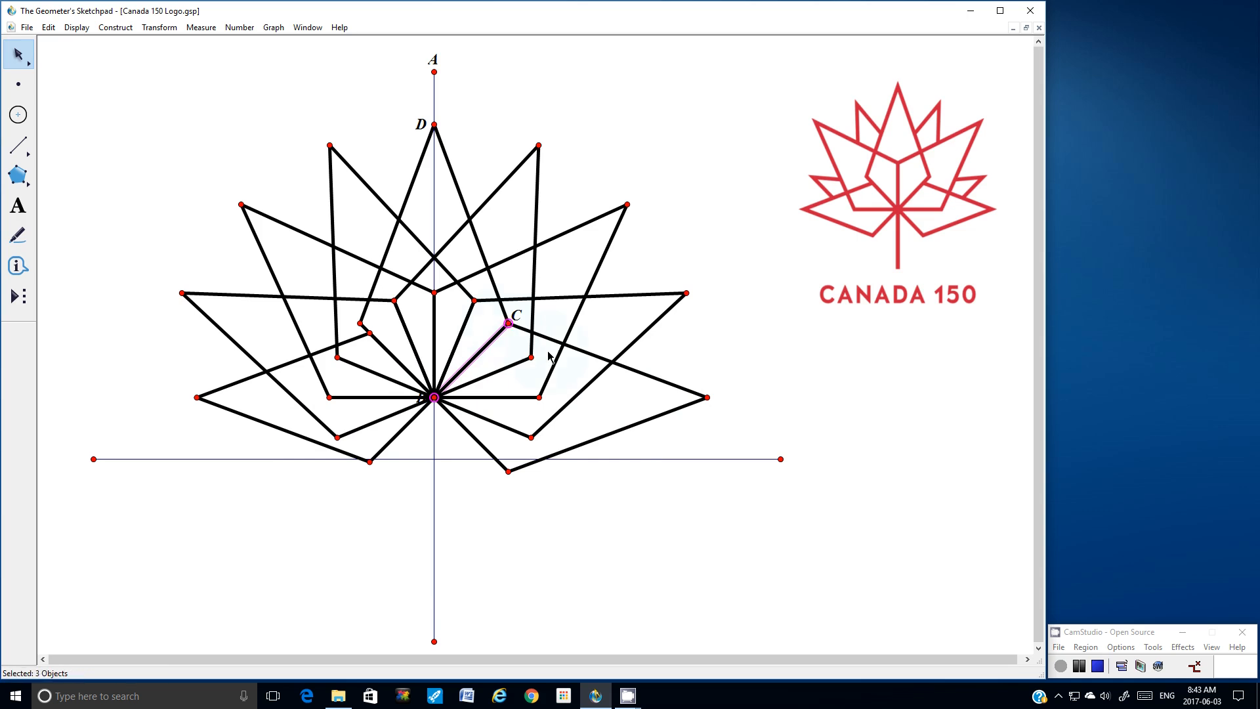
{"action": "left_click", "coordinate": [589, 353]}
{"action": "left_click", "coordinate": [707, 397]}
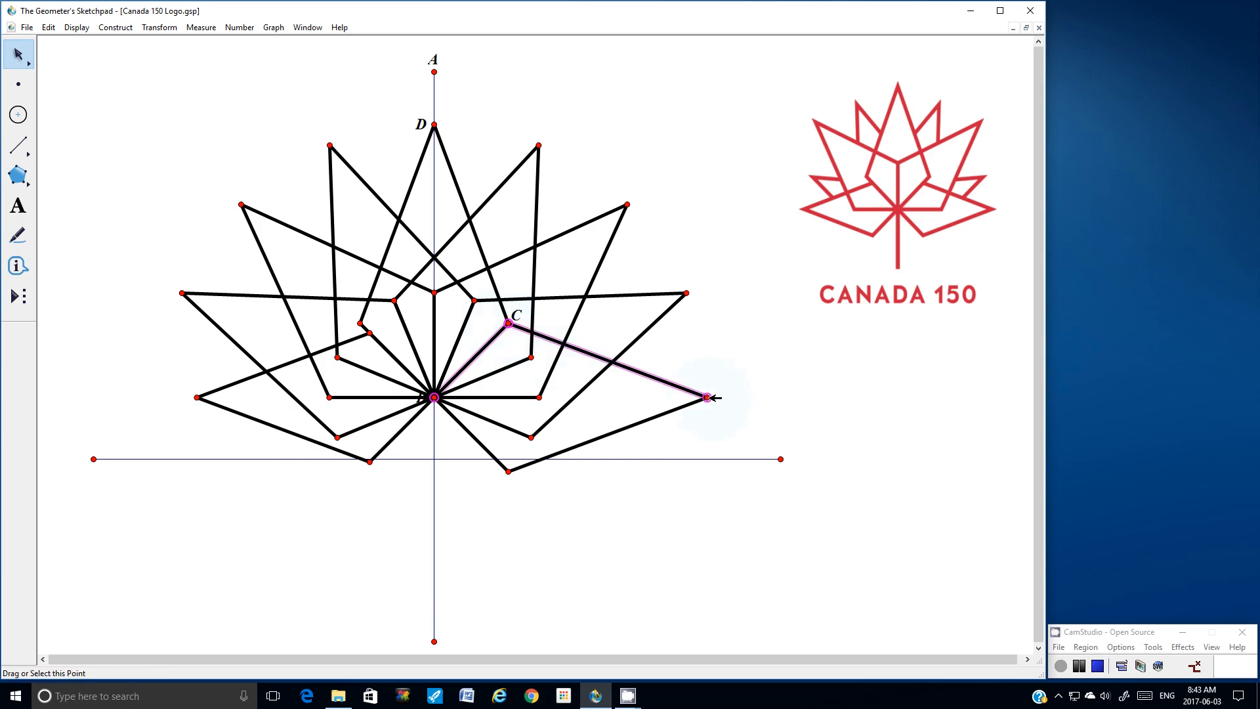
{"action": "left_click", "coordinate": [650, 419]}
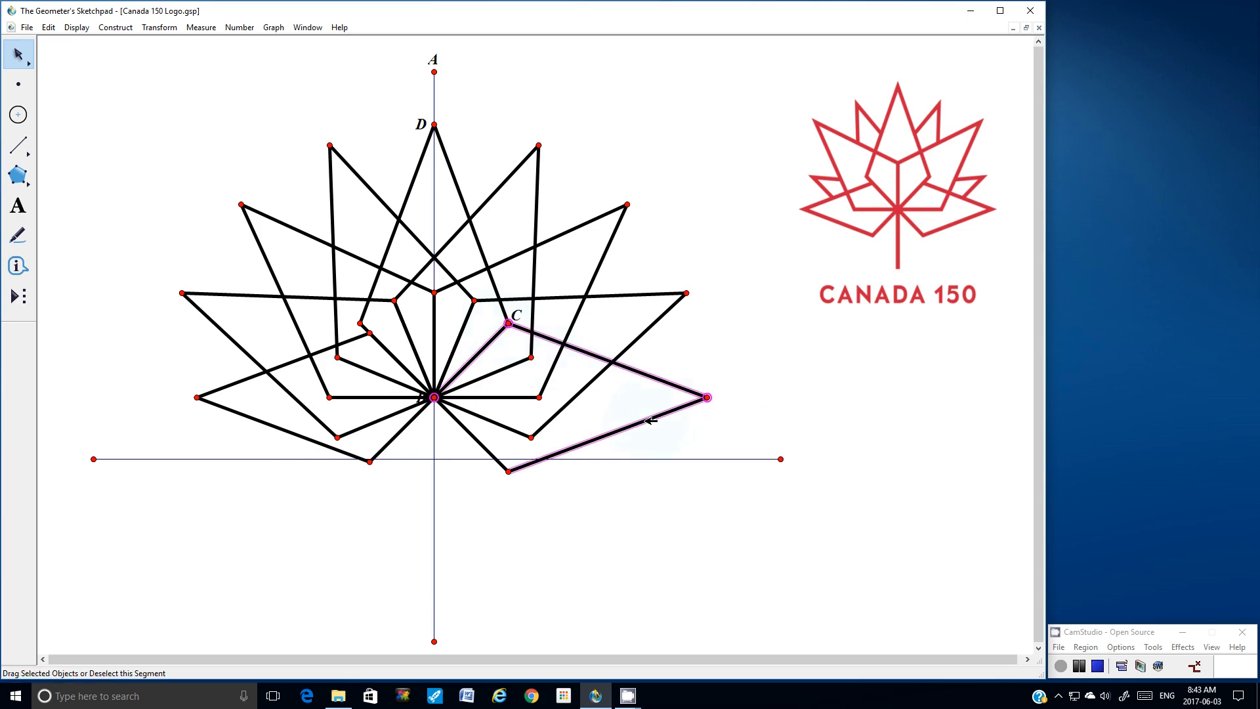
{"action": "left_click", "coordinate": [509, 471]}
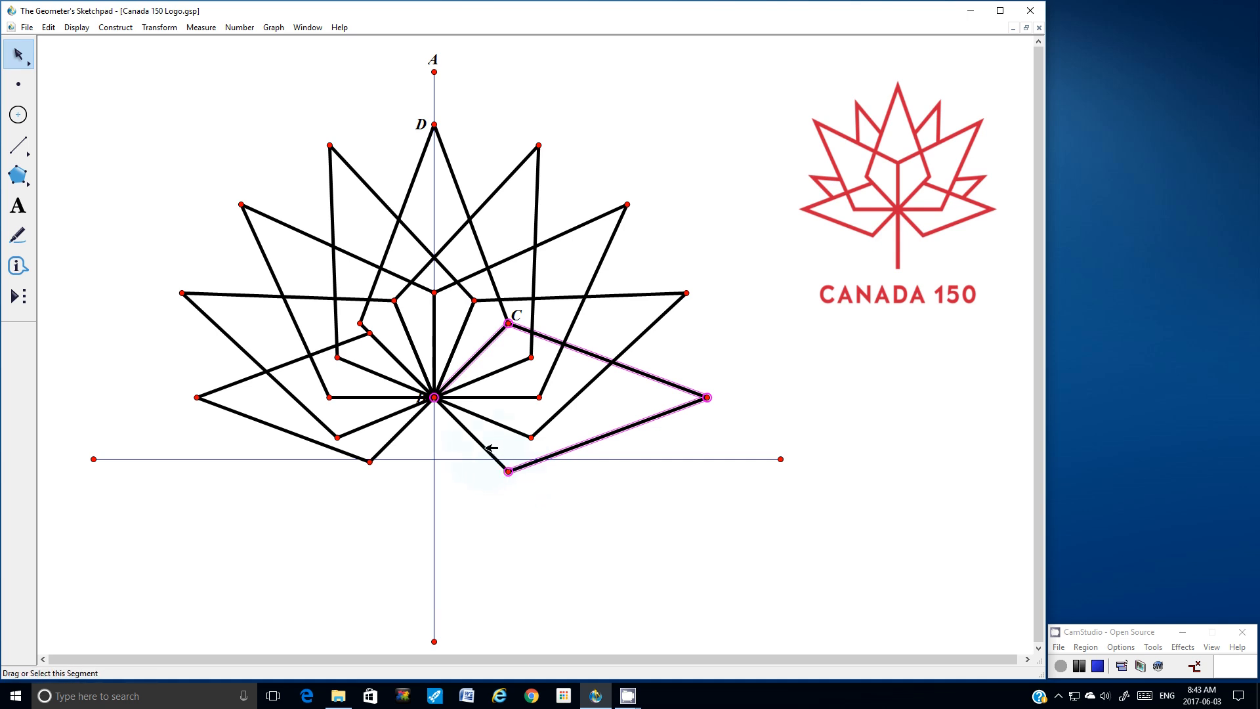
{"action": "left_click", "coordinate": [487, 448]}
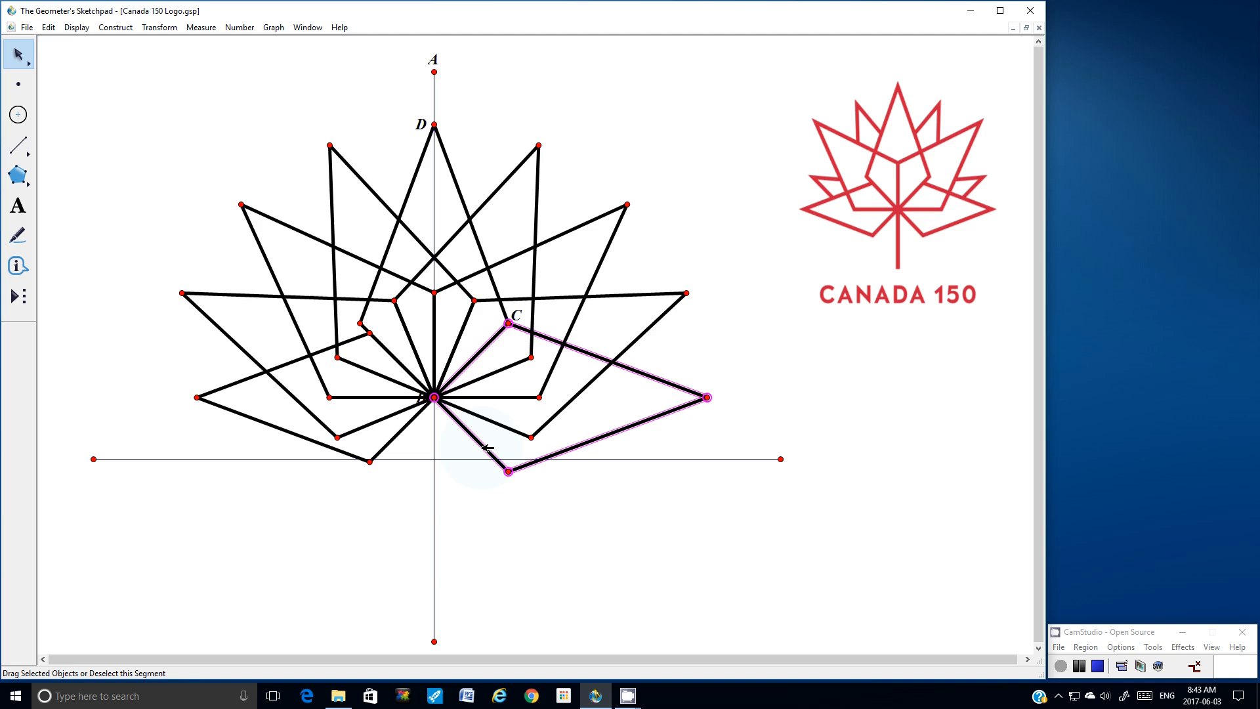
{"action": "left_click", "coordinate": [168, 29]}
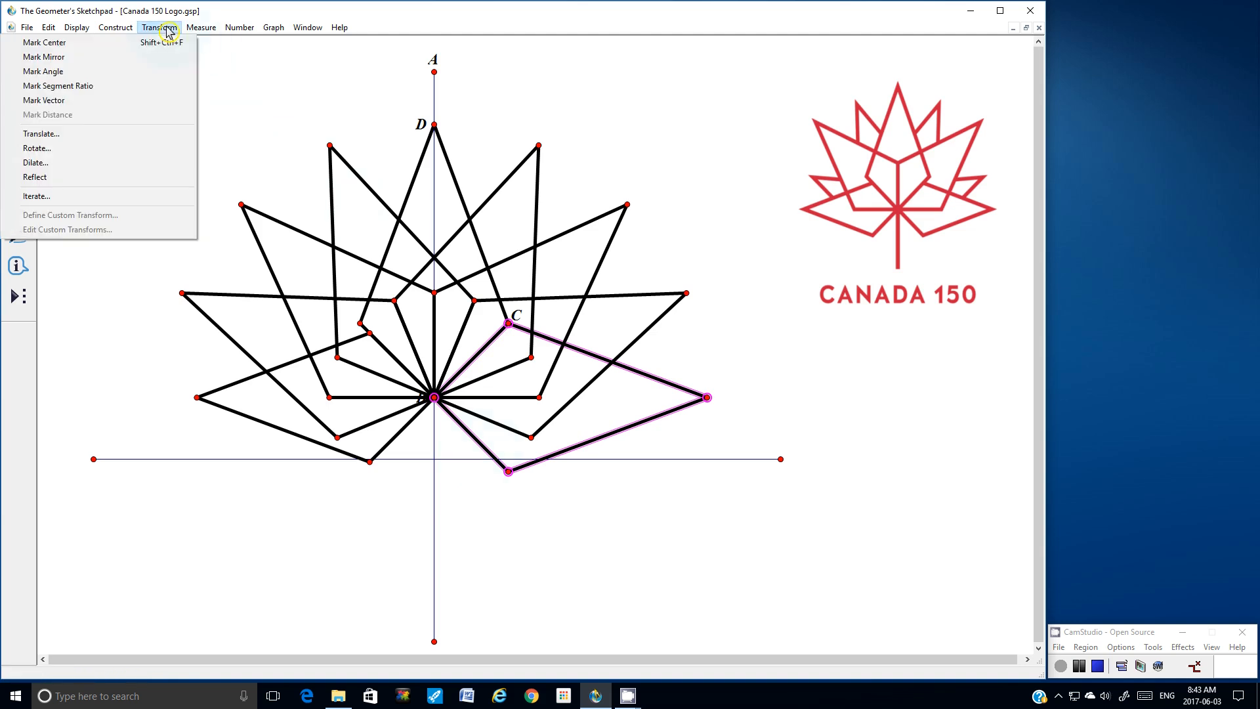
{"action": "left_click", "coordinate": [60, 164]}
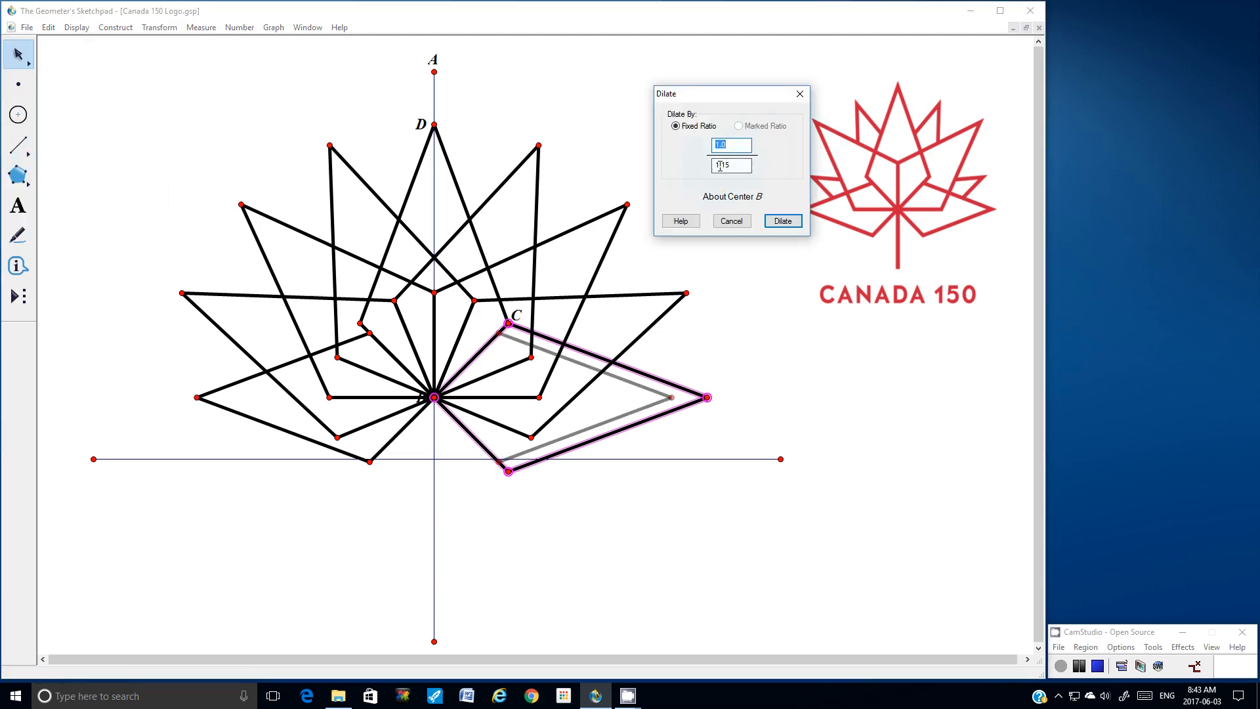
{"action": "left_click", "coordinate": [783, 221]}
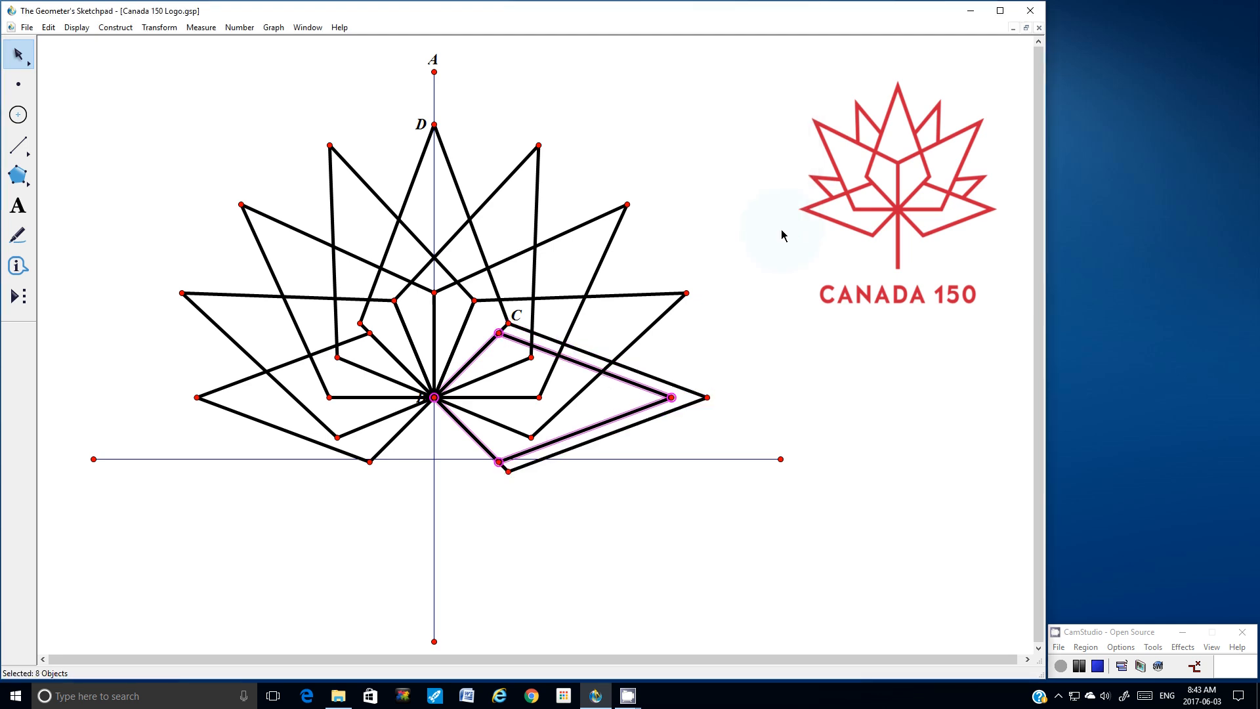
{"action": "left_click", "coordinate": [763, 342]}
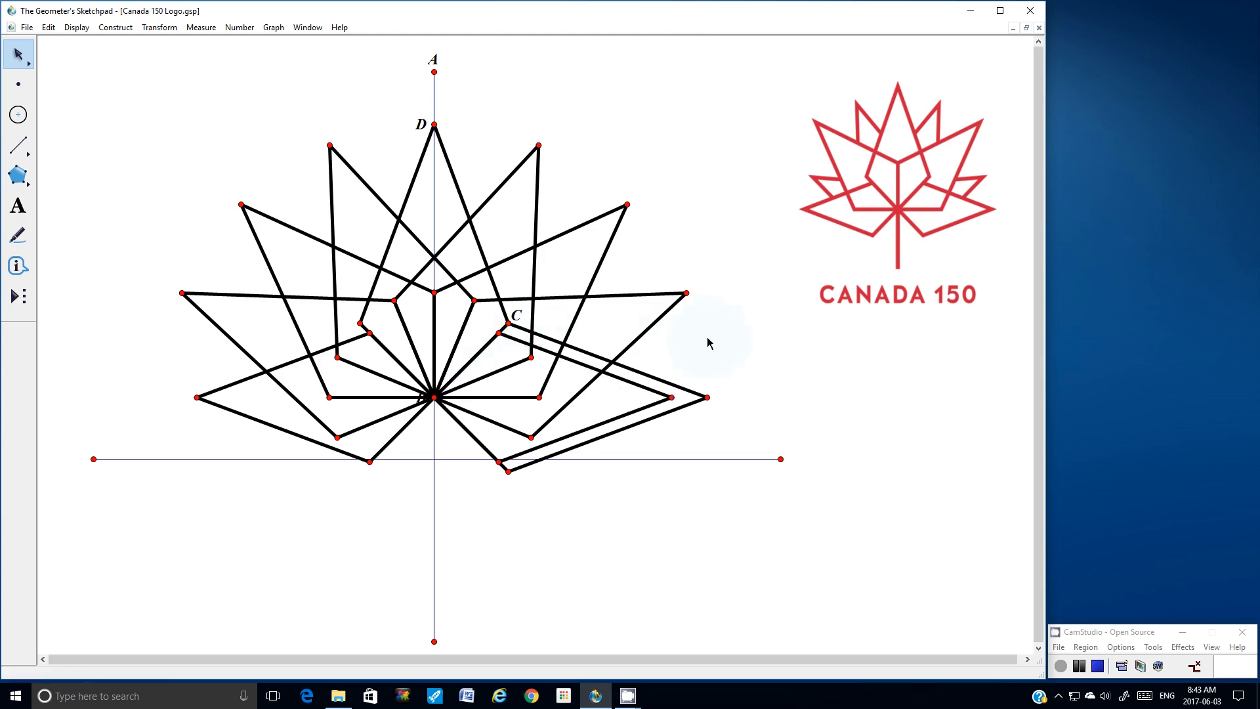
Try to hide the original, larger lowest right petal, including point C and the segment from B to C
{"action": "left_click", "coordinate": [504, 328]}
{"action": "left_click", "coordinate": [509, 323]}
{"action": "left_click", "coordinate": [683, 388]}
{"action": "left_click", "coordinate": [707, 397]}
{"action": "left_click", "coordinate": [679, 407]}
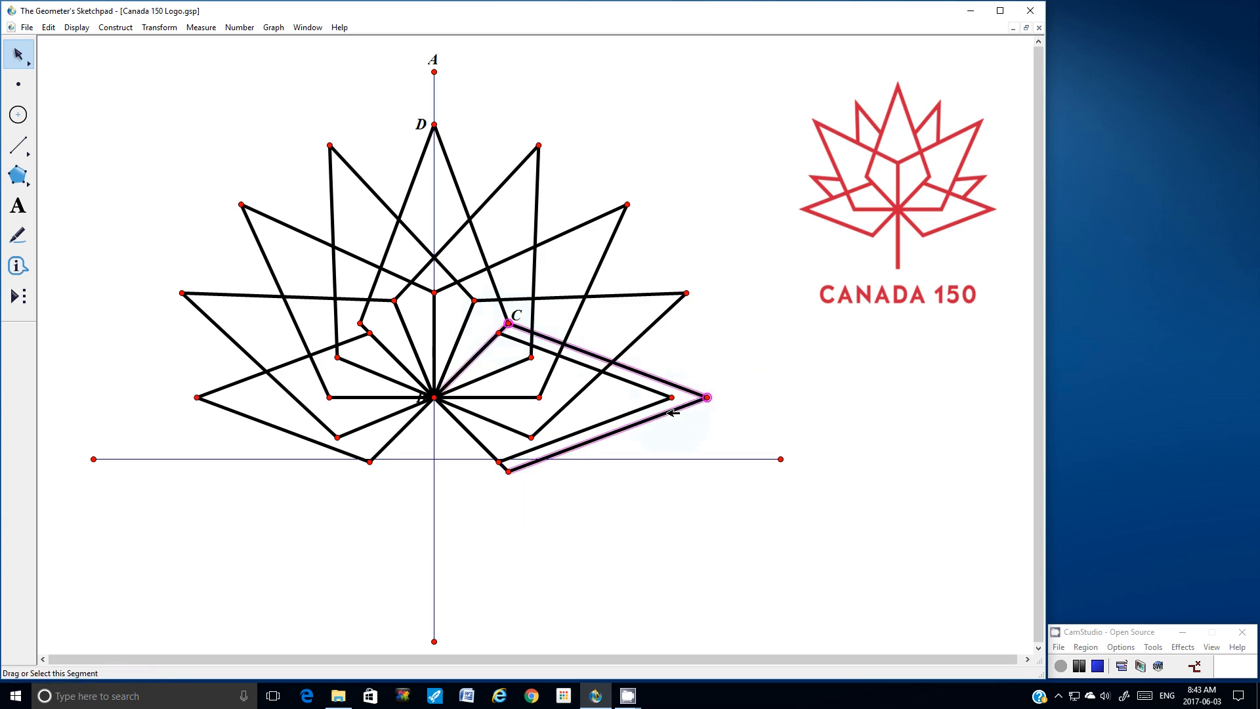
{"action": "left_click", "coordinate": [510, 470]}
{"action": "left_click", "coordinate": [503, 465]}
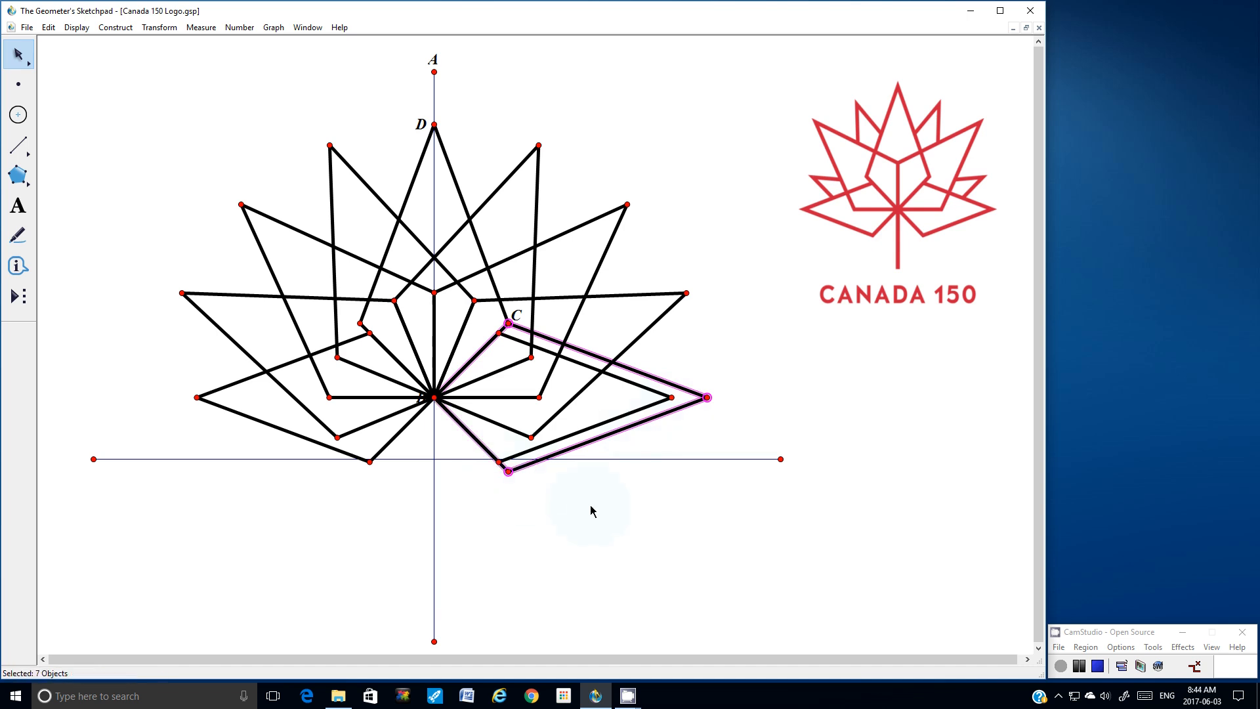
{"action": "left_click", "coordinate": [77, 28]}
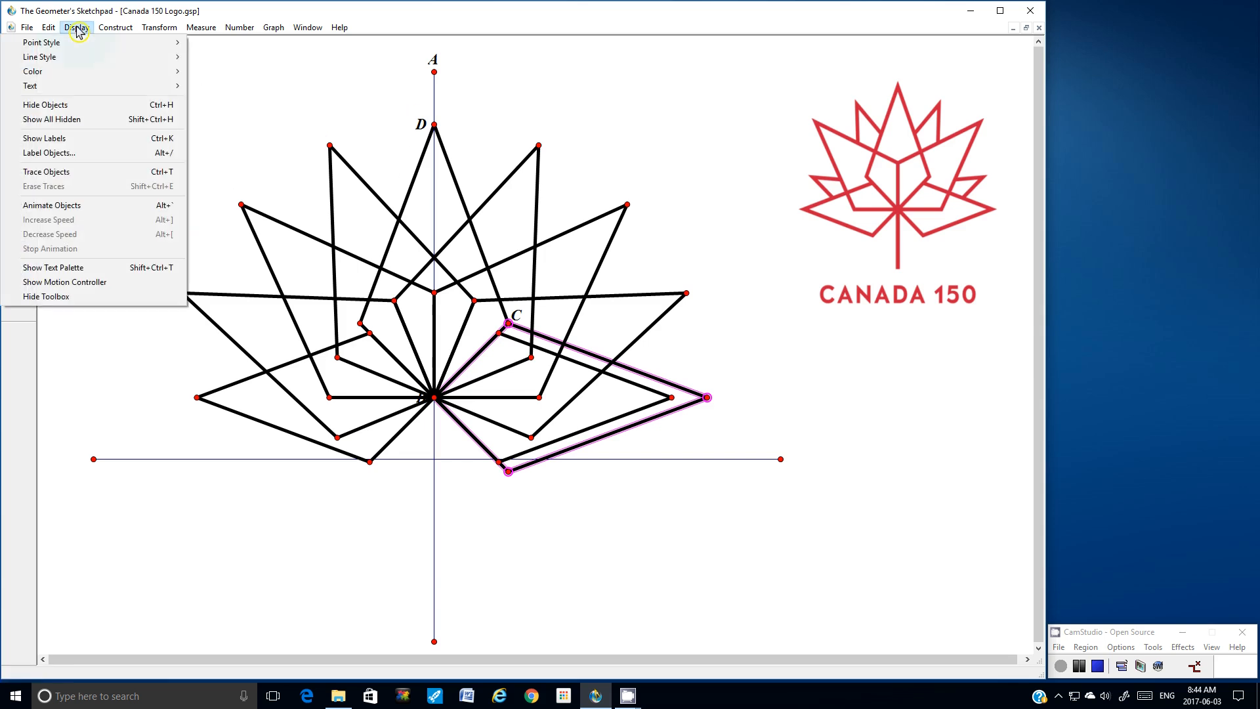
{"action": "left_click", "coordinate": [61, 108]}
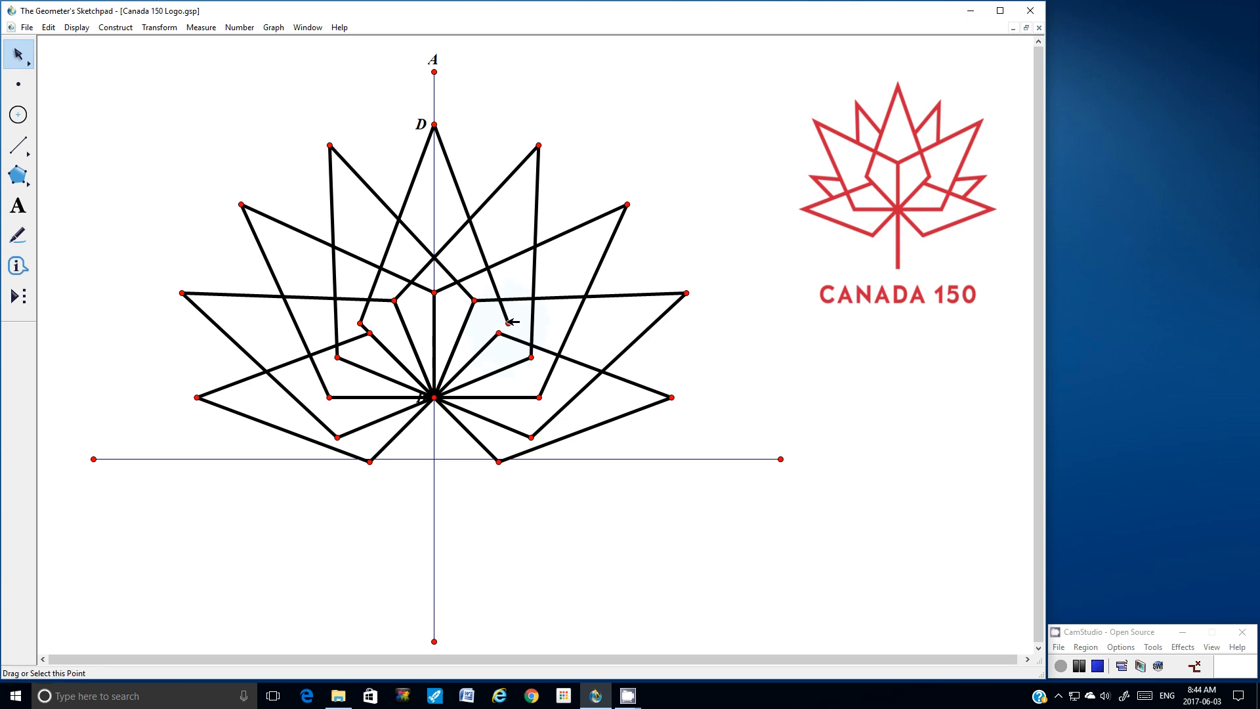
Undo hiding the original lowest right petal and clear the selection
{"action": "left_click", "coordinate": [49, 29]}
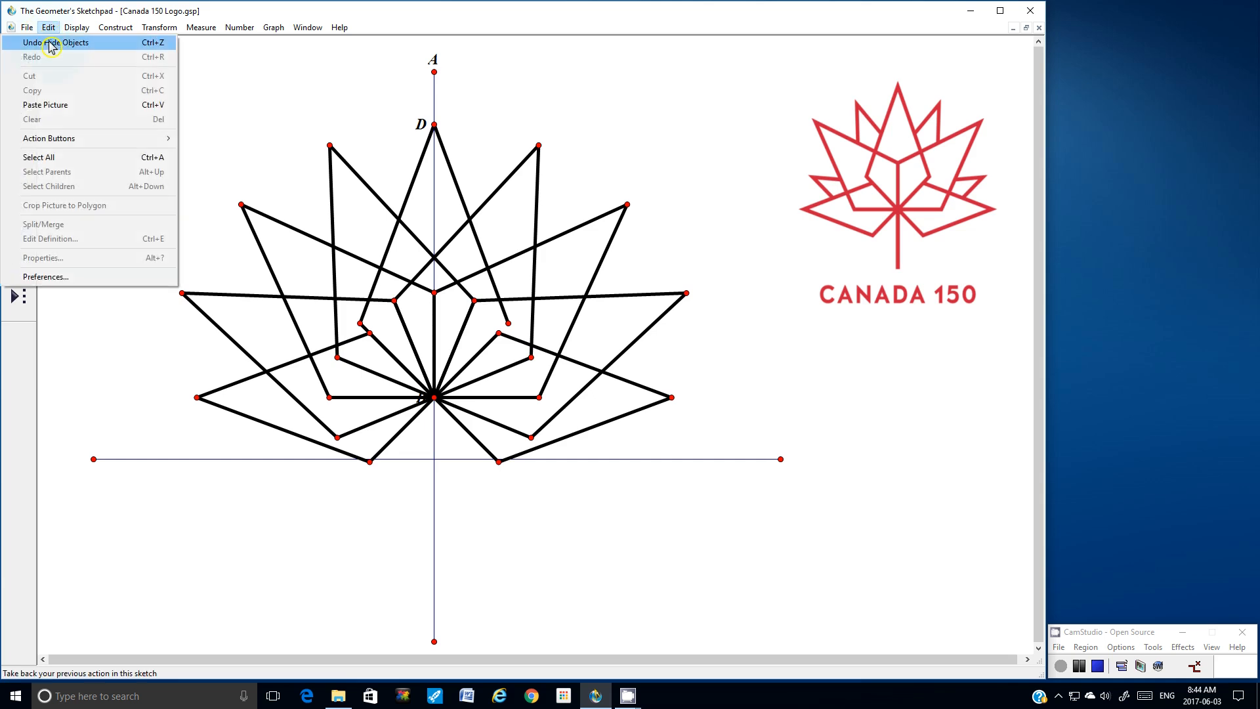
{"action": "left_click", "coordinate": [51, 43]}
{"action": "left_click", "coordinate": [762, 366]}
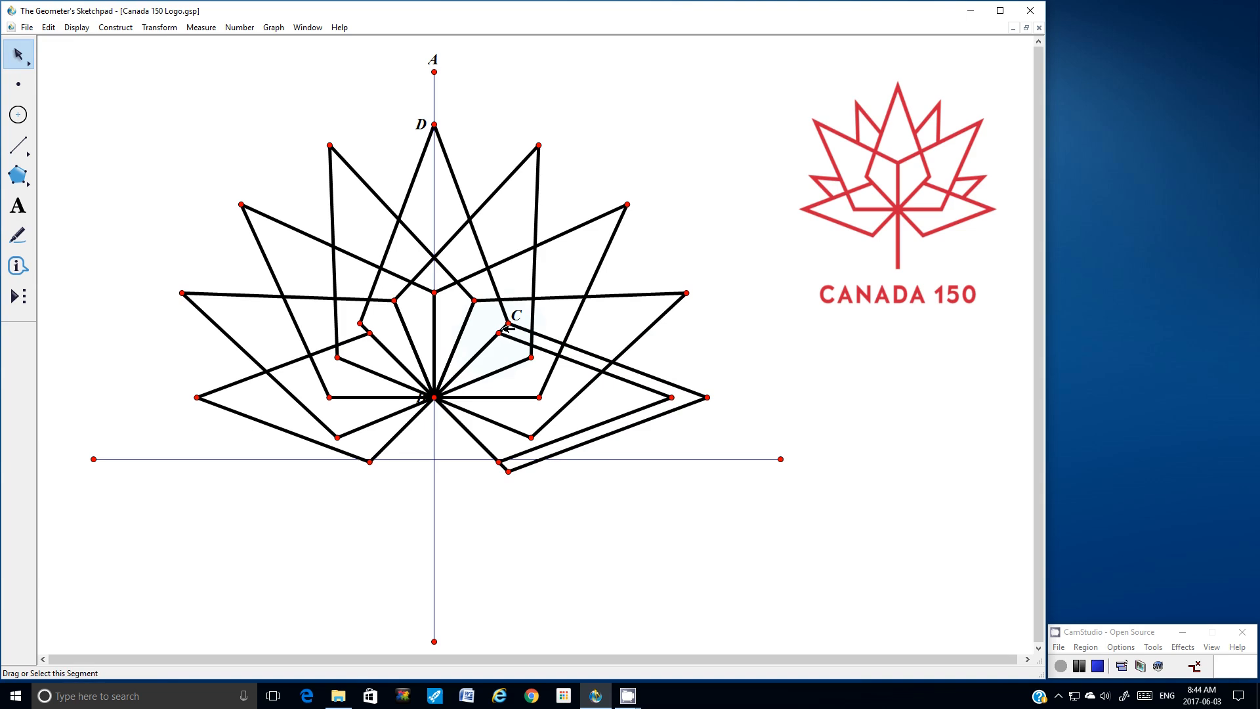
Hide the original, larger lowest right petal but leave out its segment from B to C
{"action": "left_click", "coordinate": [548, 338]}
{"action": "left_click", "coordinate": [708, 397]}
{"action": "left_click", "coordinate": [672, 411]}
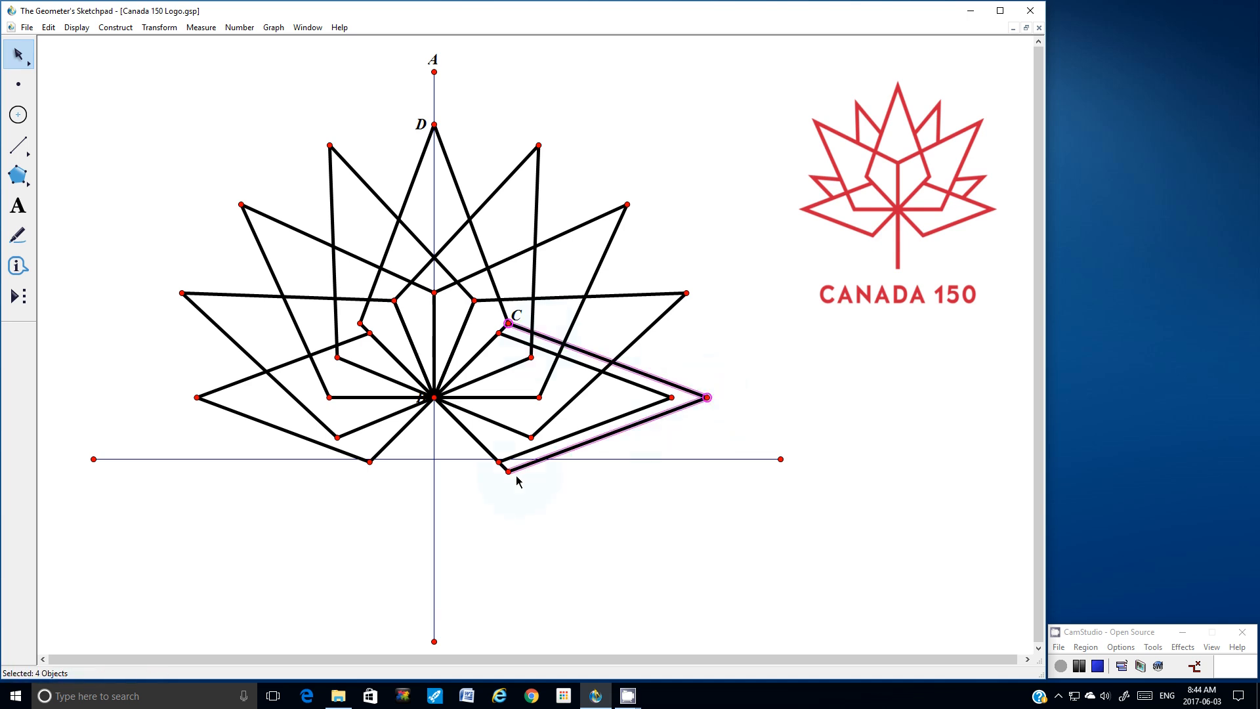
{"action": "left_click", "coordinate": [509, 471]}
{"action": "left_click", "coordinate": [503, 468]}
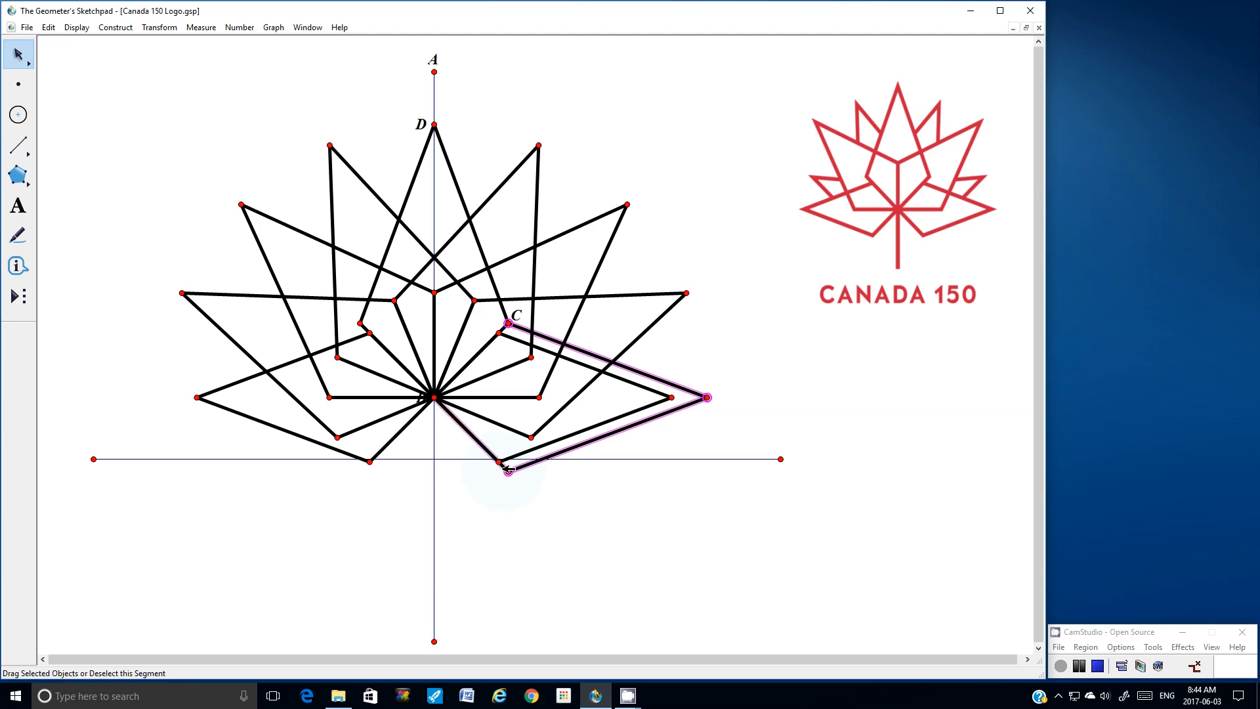
{"action": "left_click", "coordinate": [78, 28]}
{"action": "left_click", "coordinate": [72, 105]}
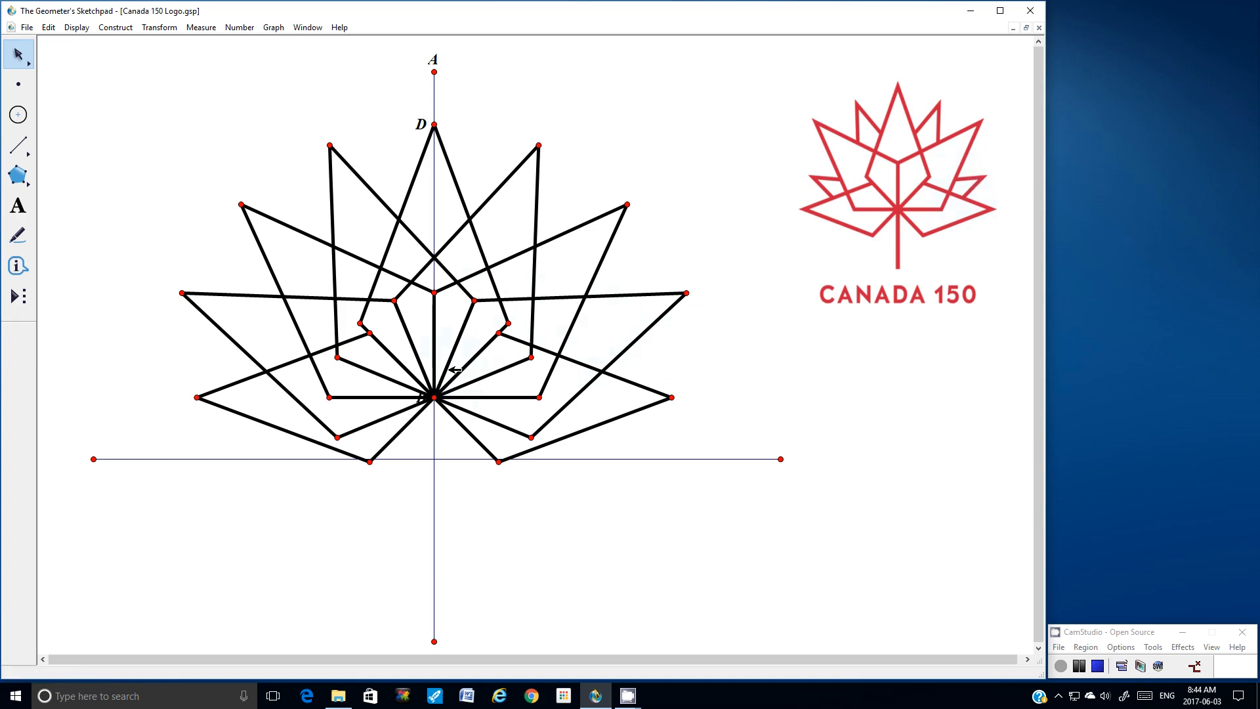
Dilate the second-lowest petals on both sides, with their segments and vertices, about center B by a fixed ratio of 1.0 to 1.15
{"action": "left_click", "coordinate": [467, 332]}
{"action": "left_click", "coordinate": [474, 300]}
{"action": "left_click", "coordinate": [659, 295]}
{"action": "left_click", "coordinate": [687, 293]}
{"action": "left_click", "coordinate": [667, 311]}
{"action": "left_click", "coordinate": [531, 437]}
{"action": "left_click", "coordinate": [506, 427]}
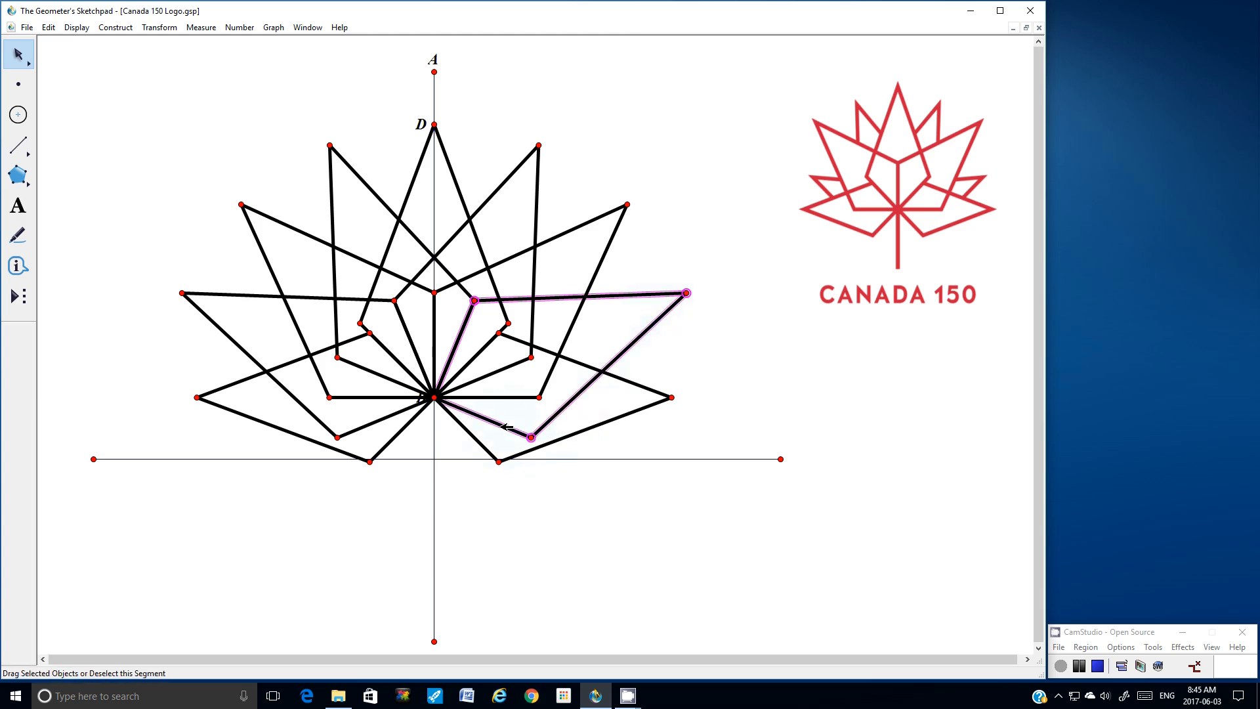
{"action": "left_click", "coordinate": [434, 398]}
{"action": "left_click", "coordinate": [414, 342]}
{"action": "left_click", "coordinate": [308, 298]}
{"action": "left_click", "coordinate": [183, 293]}
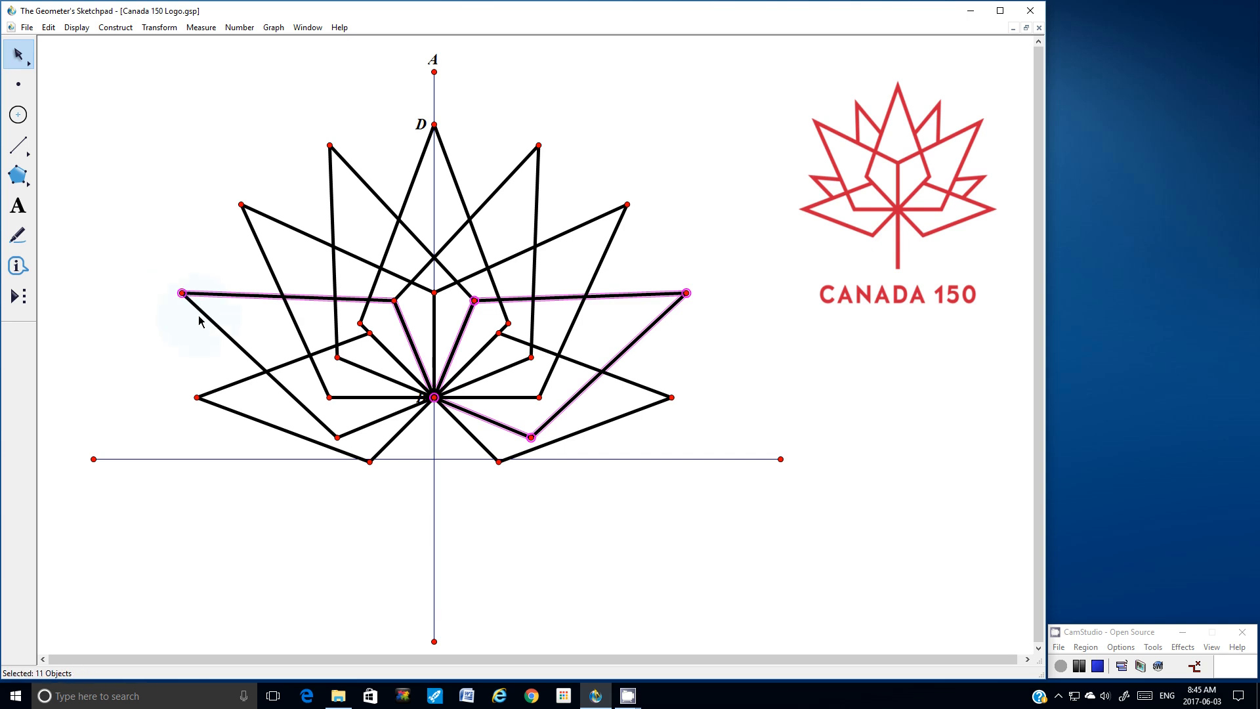
{"action": "left_click", "coordinate": [220, 326]}
{"action": "left_click", "coordinate": [338, 437]}
{"action": "left_click", "coordinate": [372, 424]}
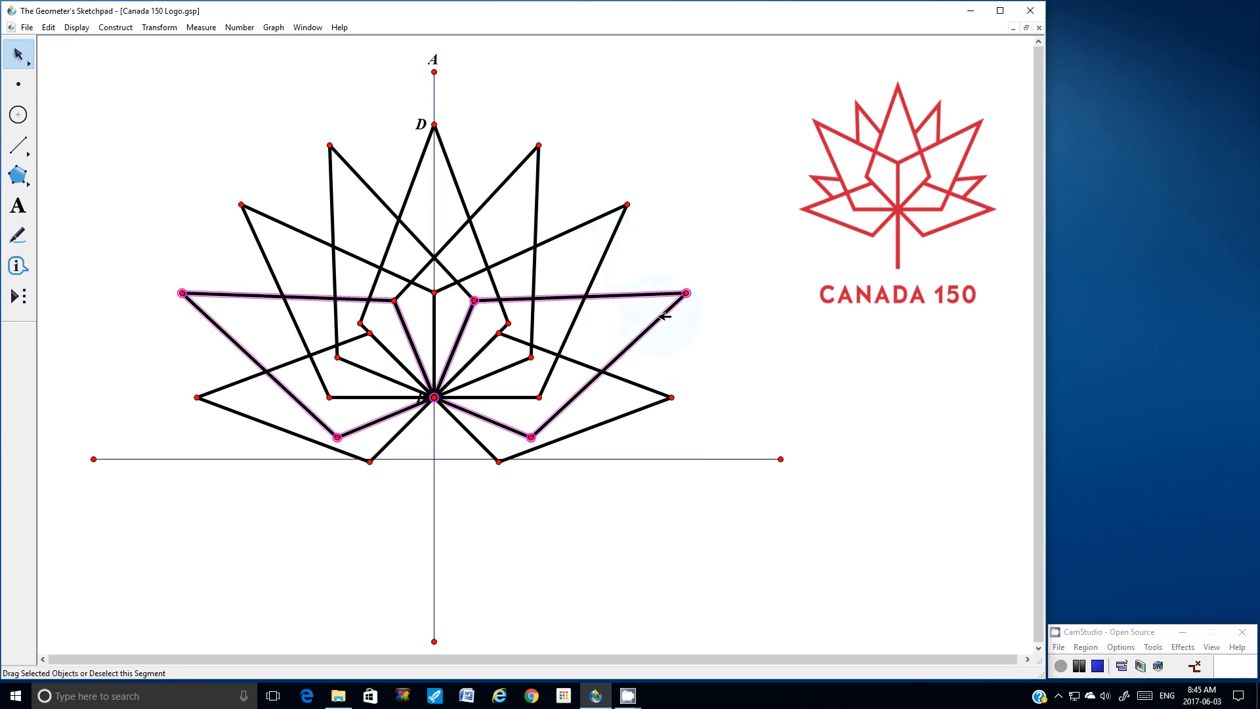
{"action": "left_click", "coordinate": [113, 29]}
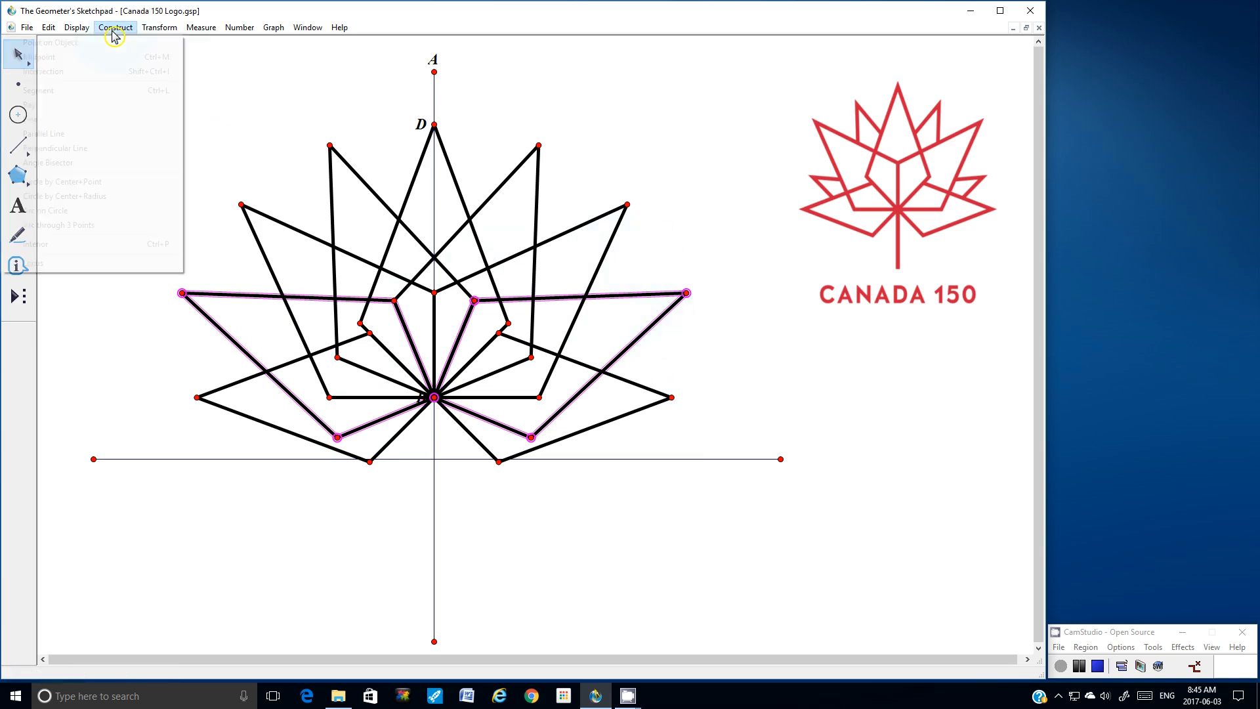
{"action": "mouse_move", "coordinate": [155, 35]}
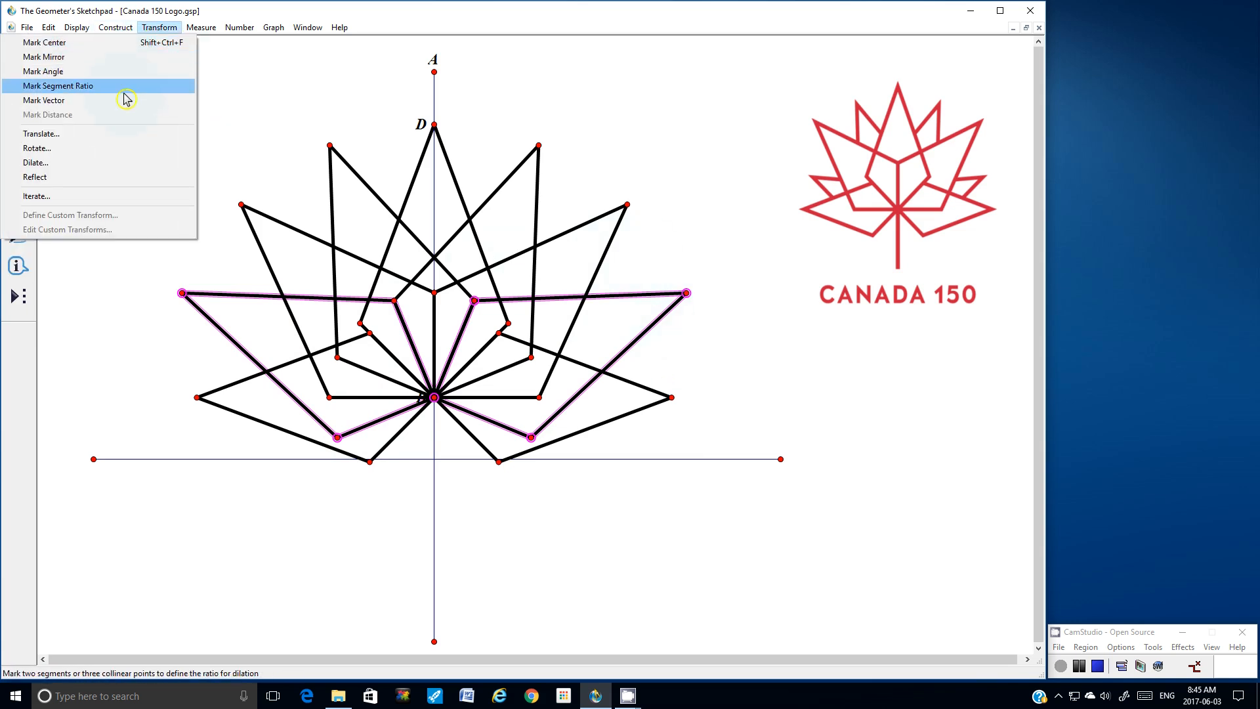
{"action": "left_click", "coordinate": [124, 171]}
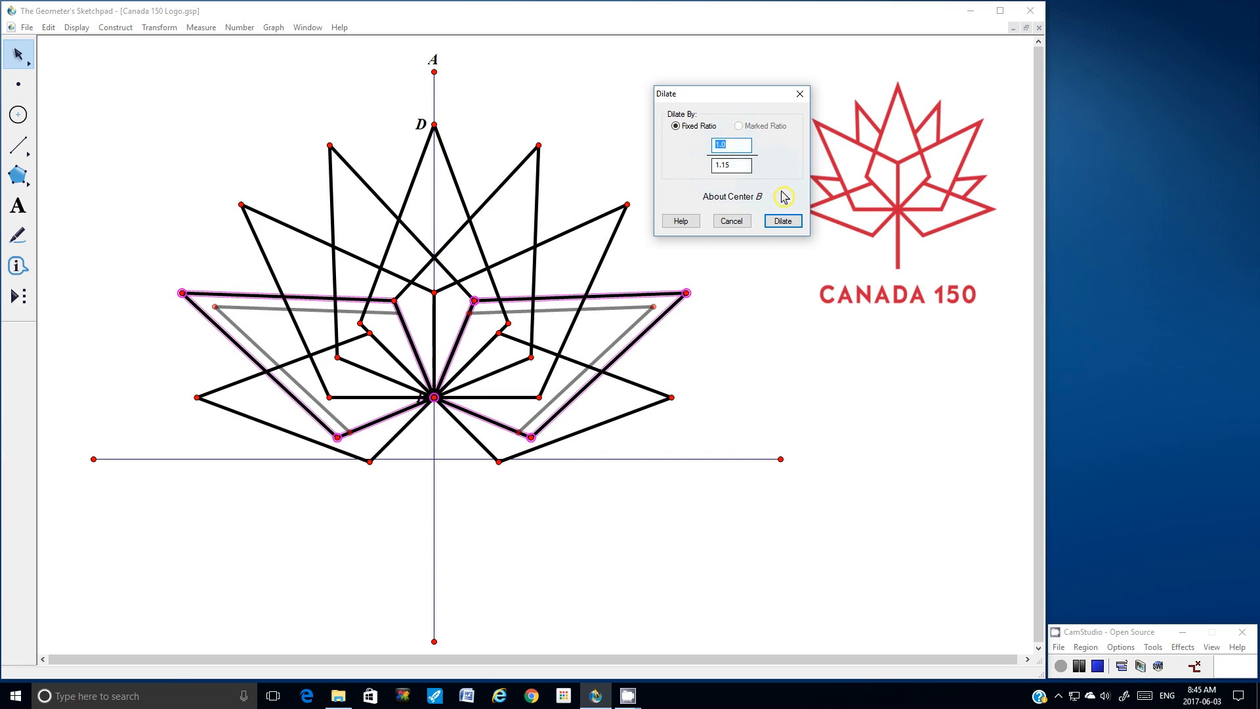
{"action": "left_click", "coordinate": [783, 222]}
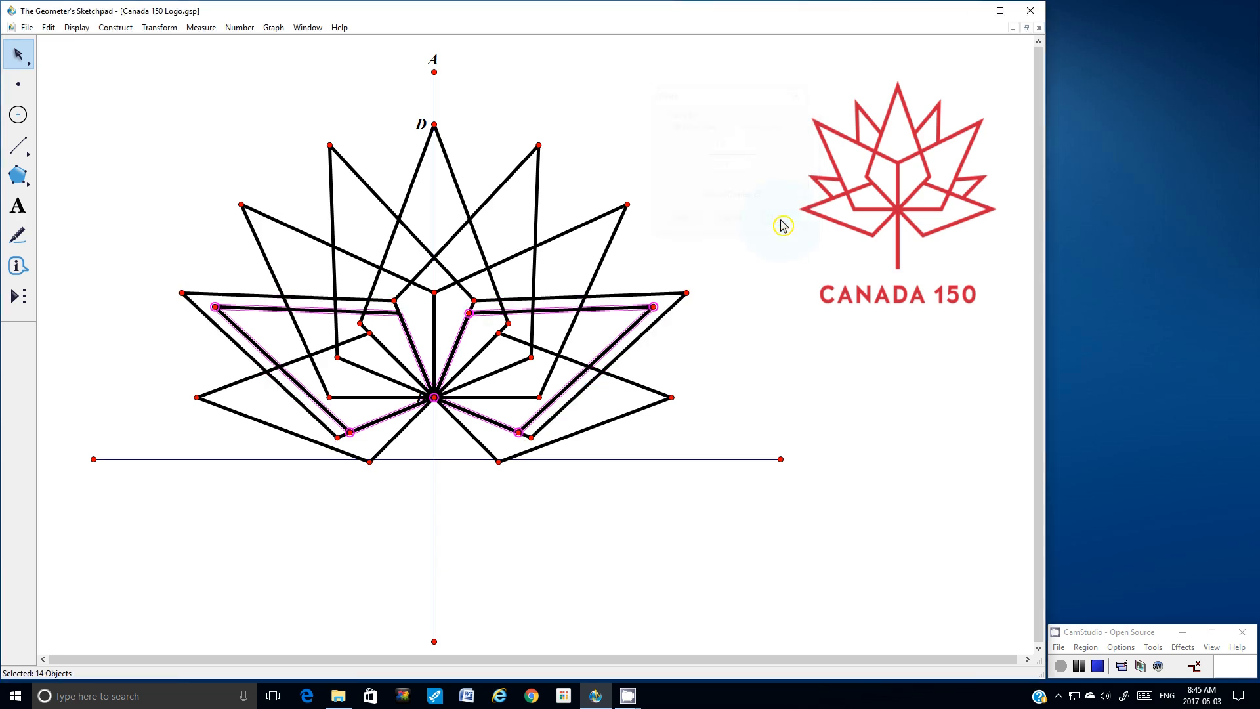
{"action": "left_click", "coordinate": [770, 264]}
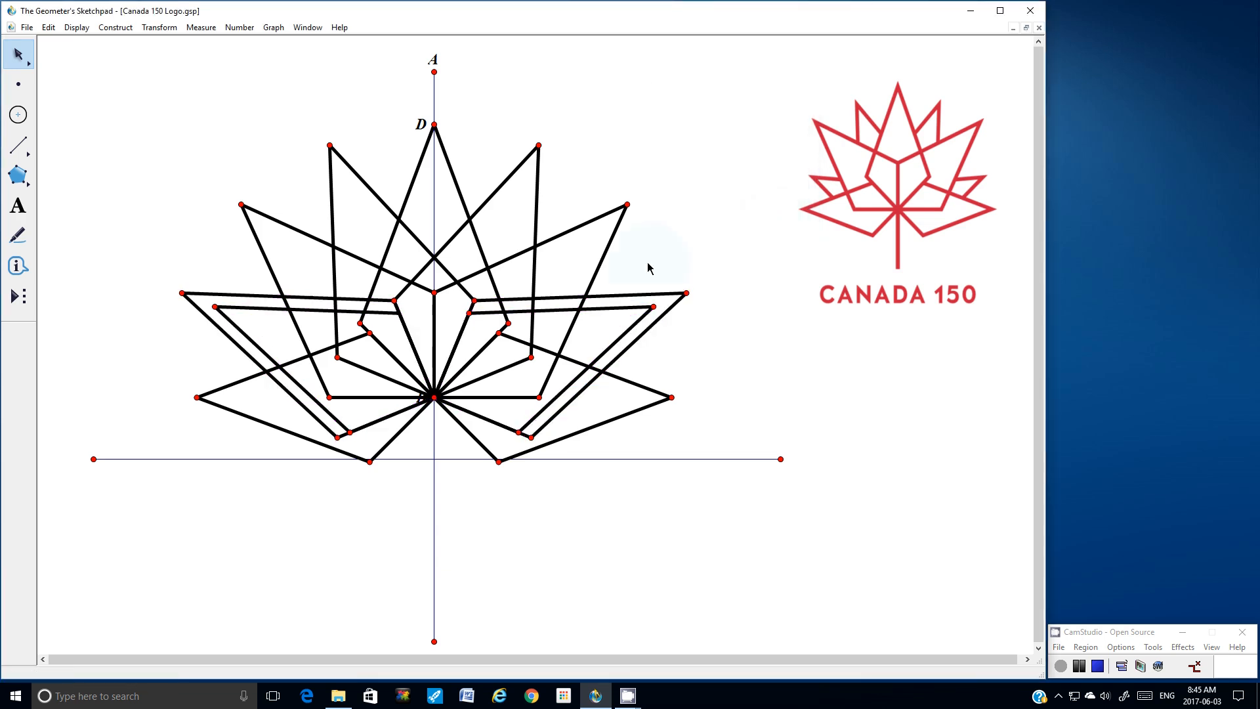
Hide the original, larger second-lowest petals on both sides, leaving out their inner vertices and the segments from those to B
{"action": "left_click", "coordinate": [323, 297]}
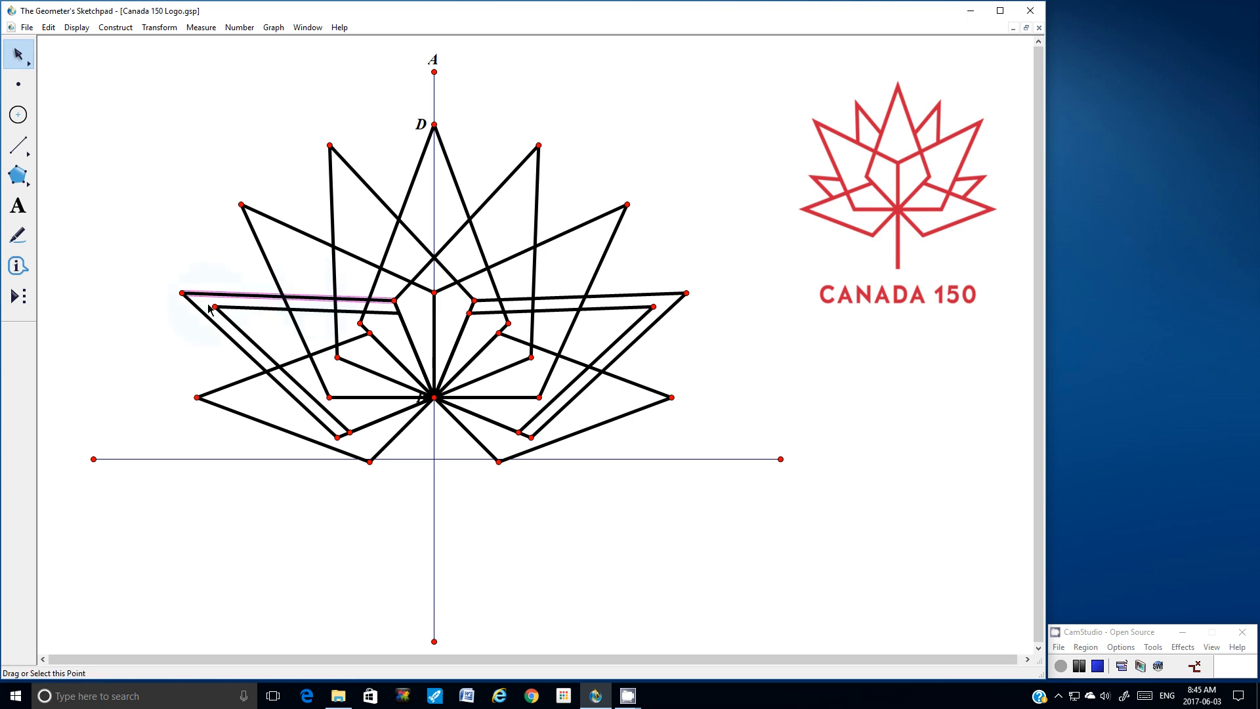
{"action": "left_click", "coordinate": [182, 293]}
{"action": "left_click", "coordinate": [215, 323]}
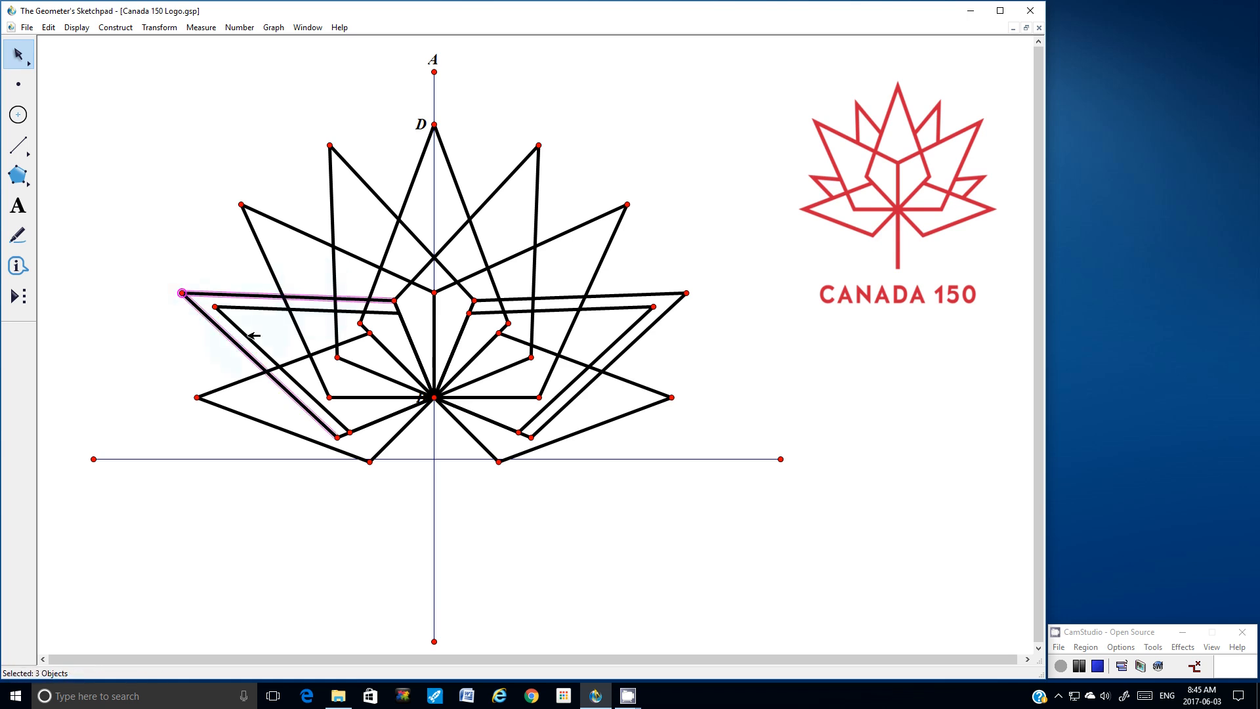
{"action": "left_click", "coordinate": [351, 432]}
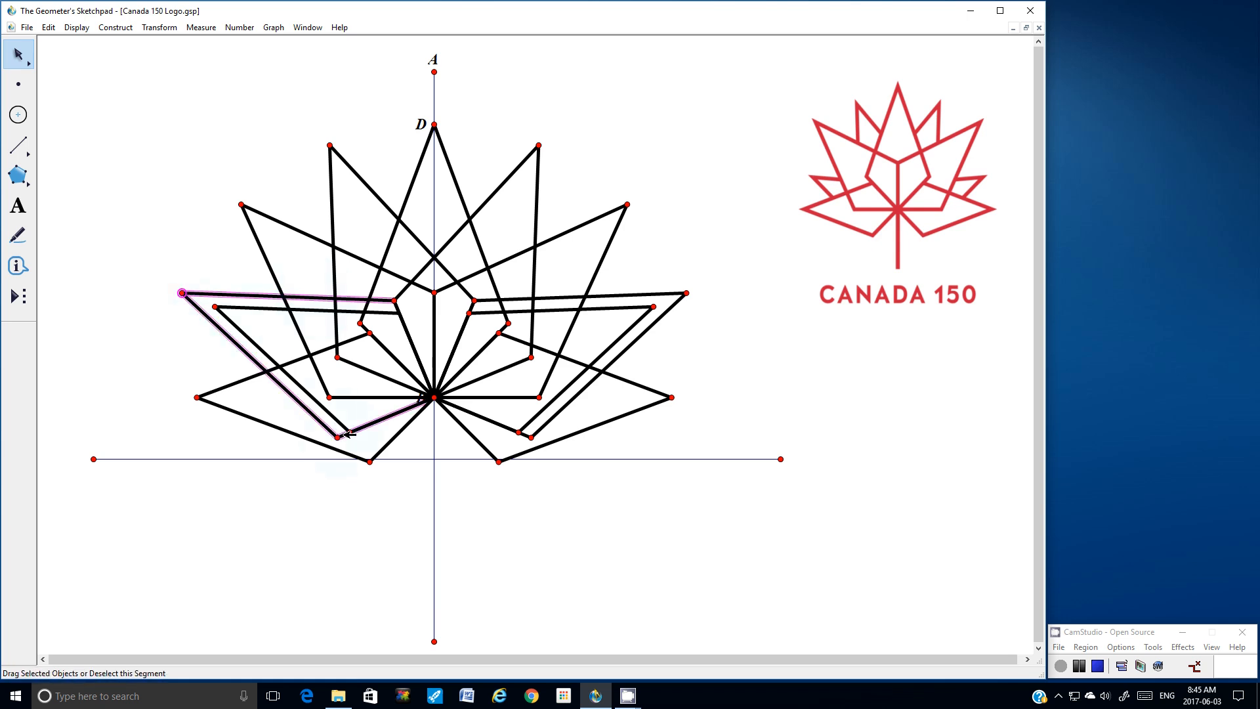
{"action": "left_click", "coordinate": [525, 435]}
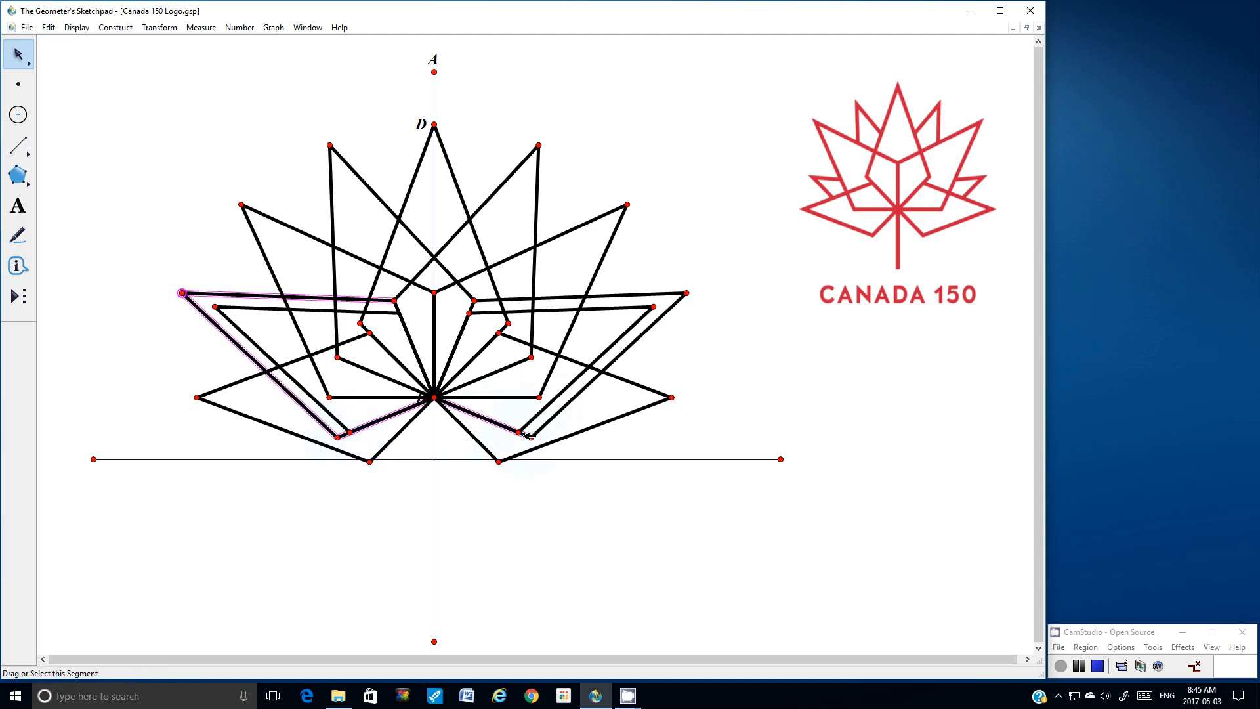
{"action": "left_click", "coordinate": [554, 417]}
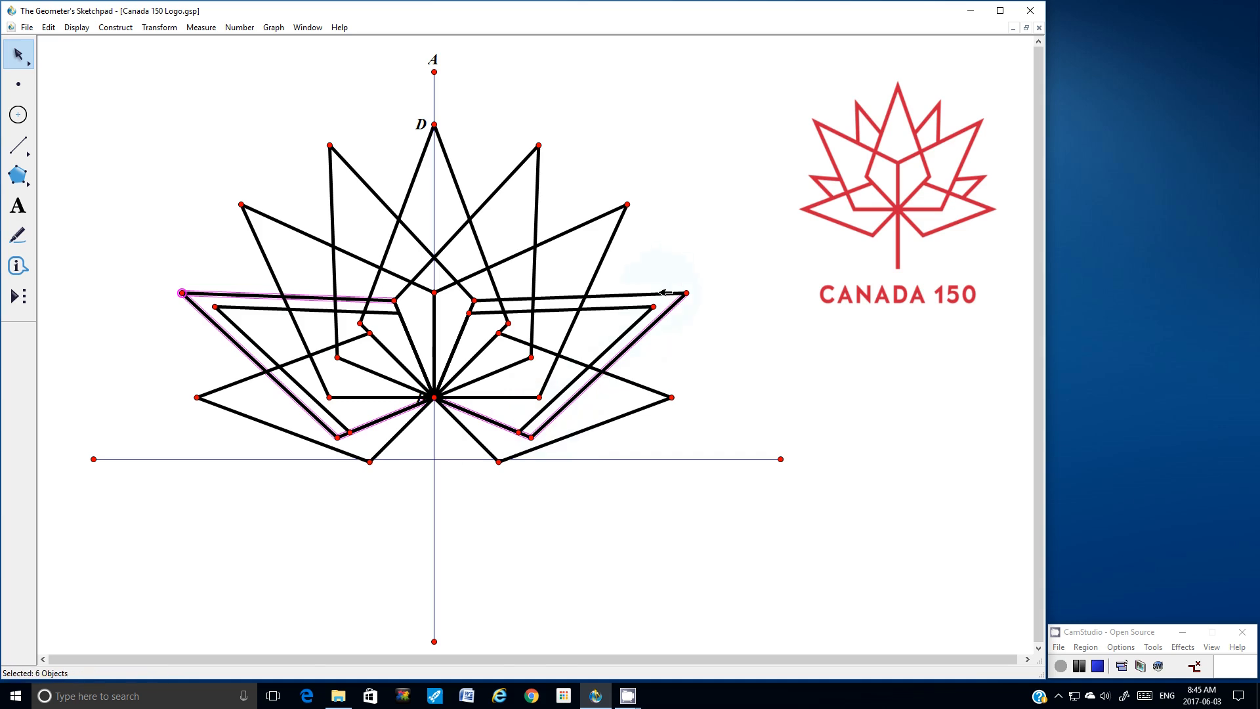
{"action": "left_click", "coordinate": [653, 295]}
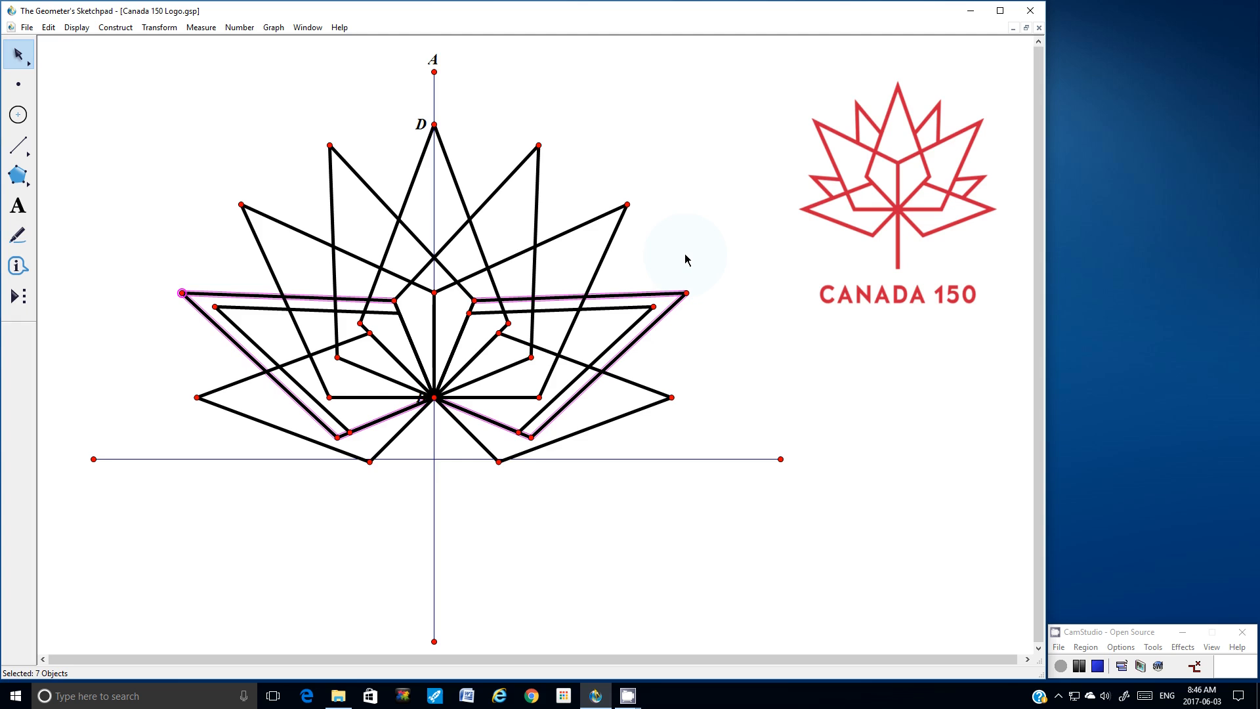
{"action": "left_click", "coordinate": [687, 294]}
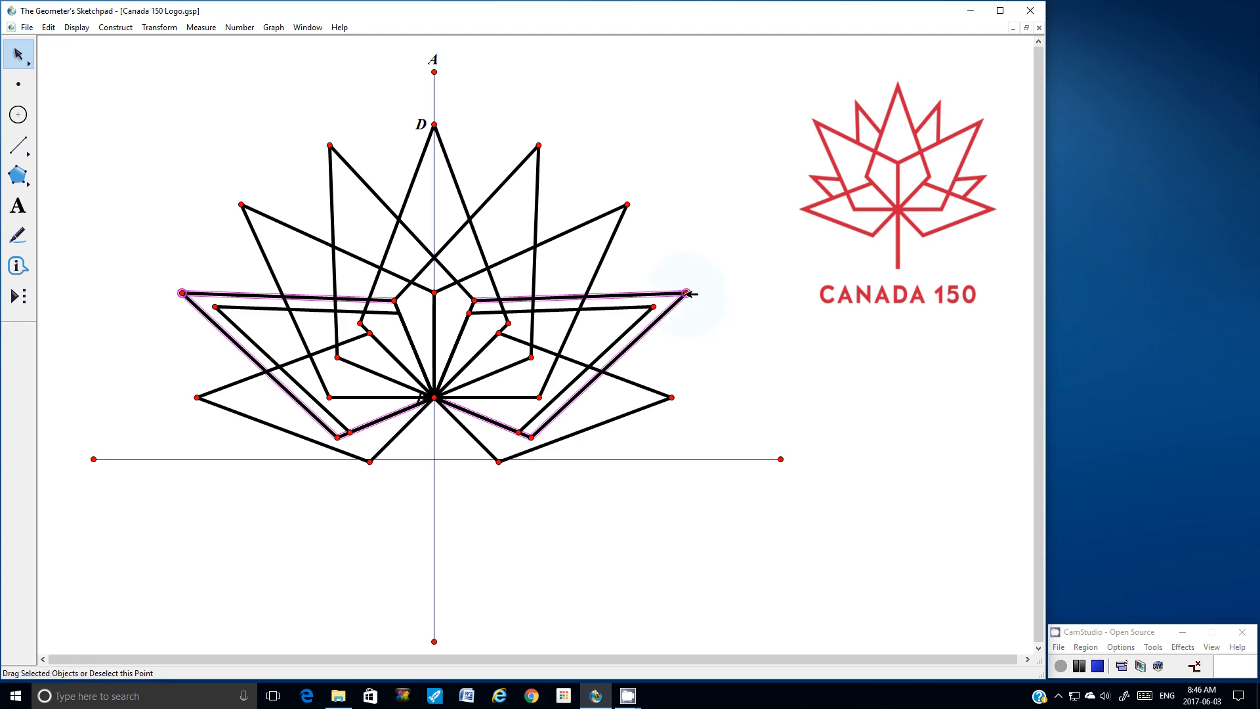
{"action": "left_click", "coordinate": [533, 437]}
{"action": "left_click", "coordinate": [338, 437]}
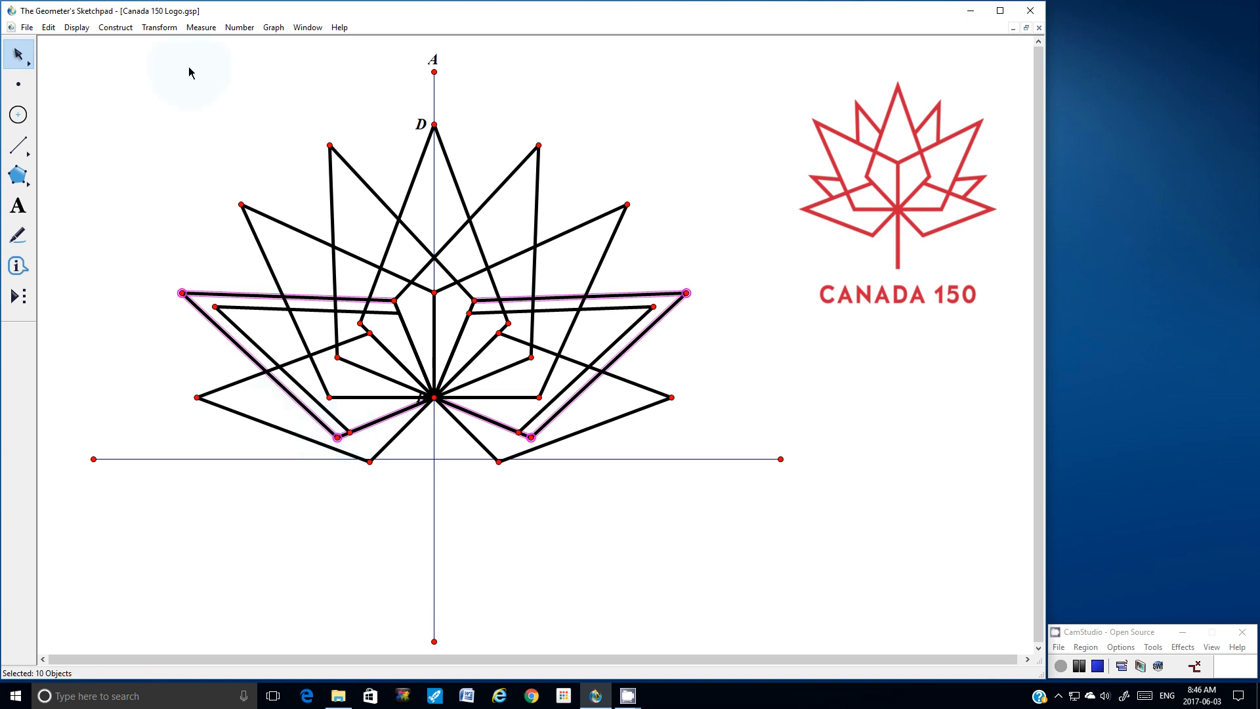
{"action": "left_click", "coordinate": [77, 28]}
{"action": "left_click", "coordinate": [70, 105]}
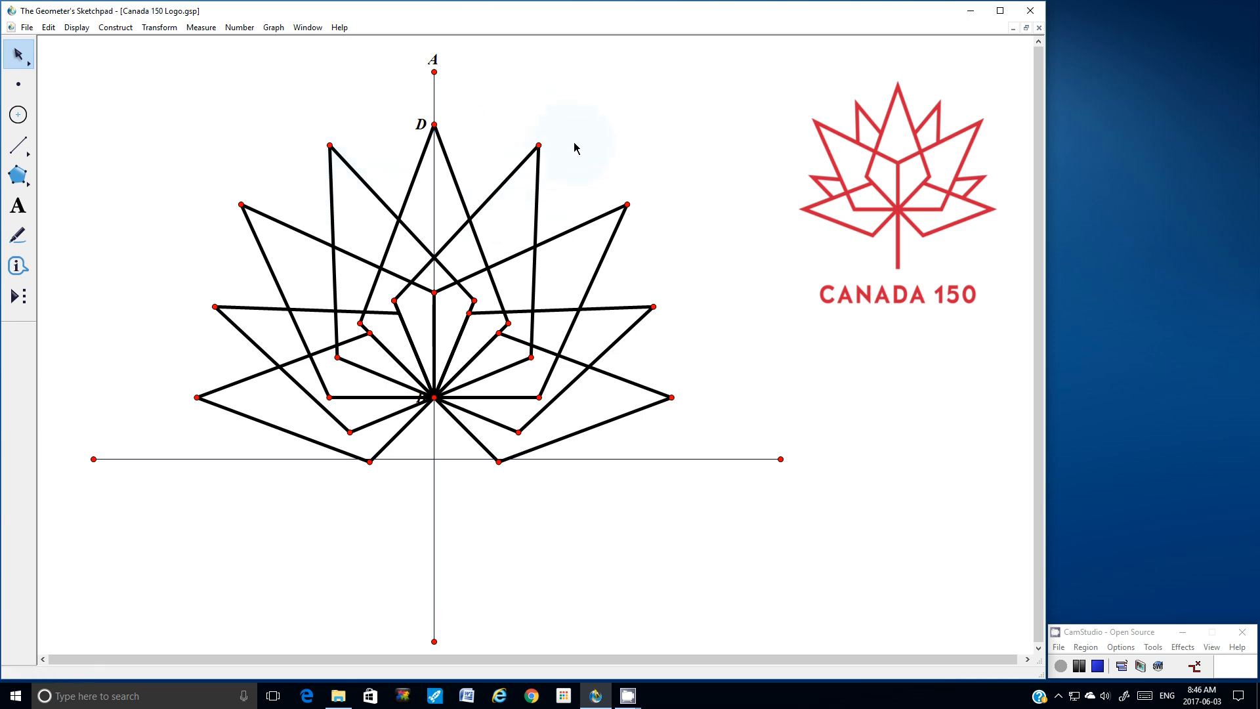
Dilate the two petals flanking the top petal, with their segments and vertices, about center B by a fixed ratio of 1.0 to 1.15
{"action": "left_click", "coordinate": [330, 145]}
{"action": "left_click", "coordinate": [332, 218]}
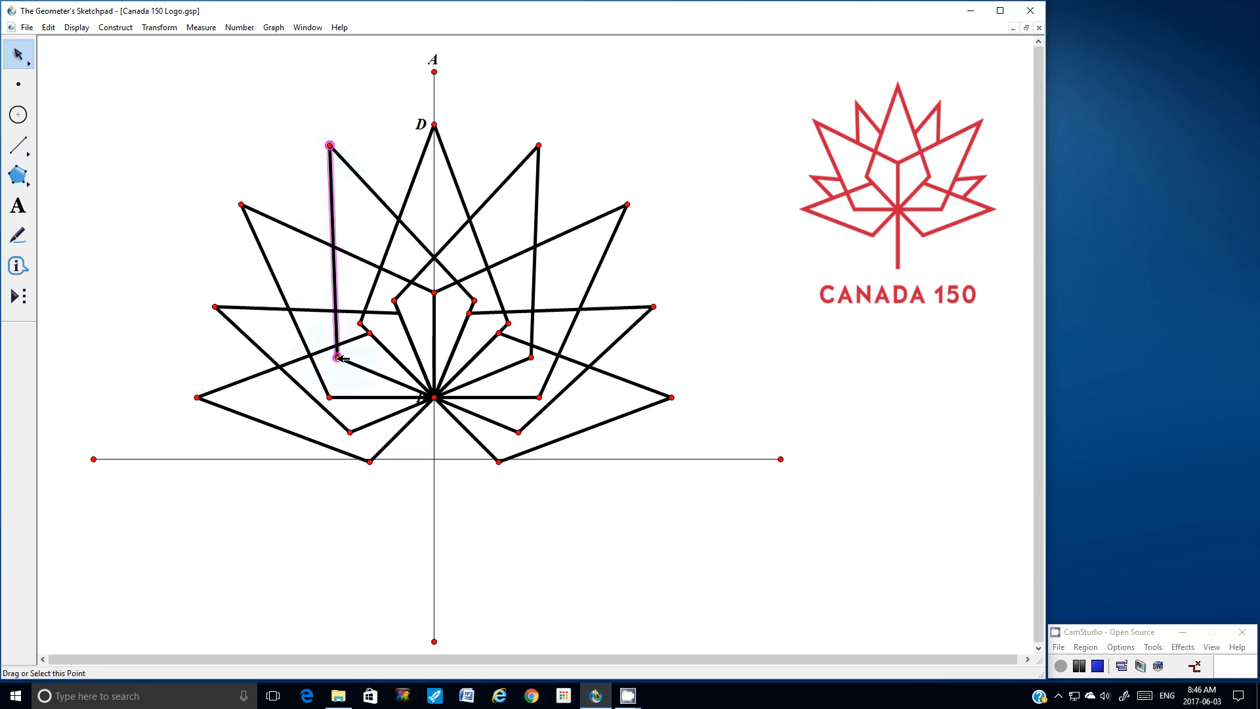
{"action": "left_click", "coordinate": [367, 369]}
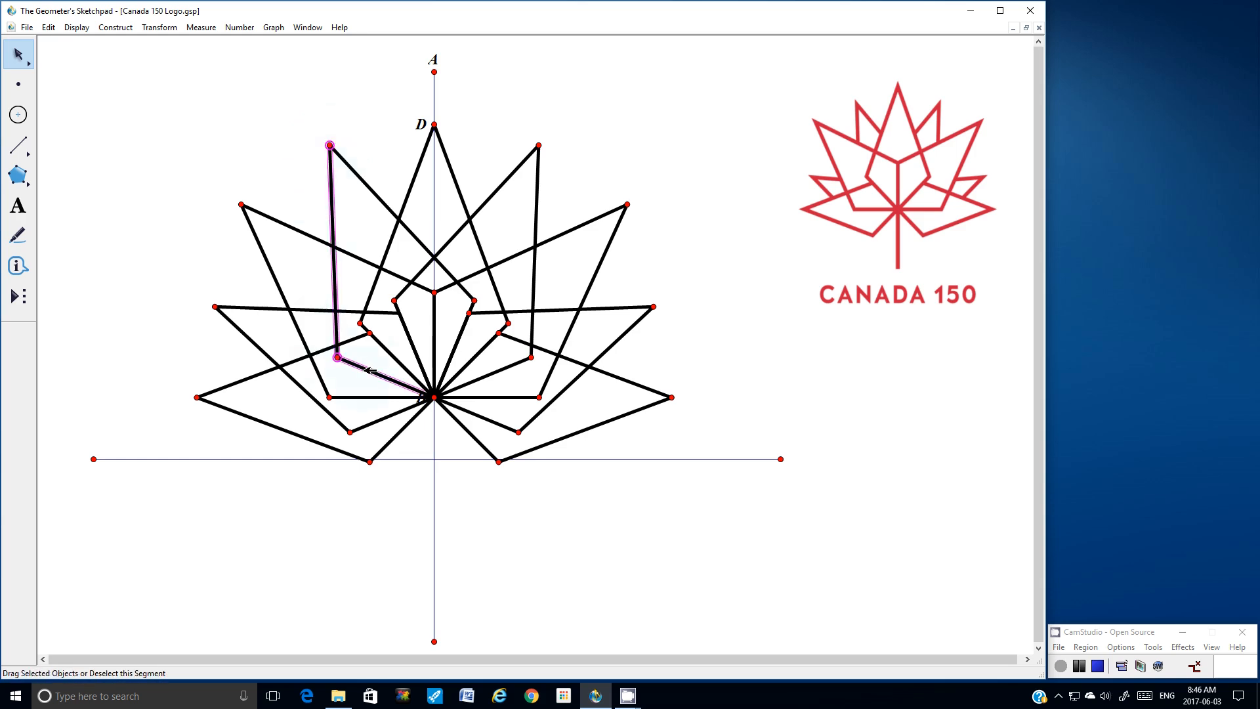
{"action": "left_click", "coordinate": [455, 348]}
{"action": "left_click", "coordinate": [474, 300]}
{"action": "left_click", "coordinate": [383, 201]}
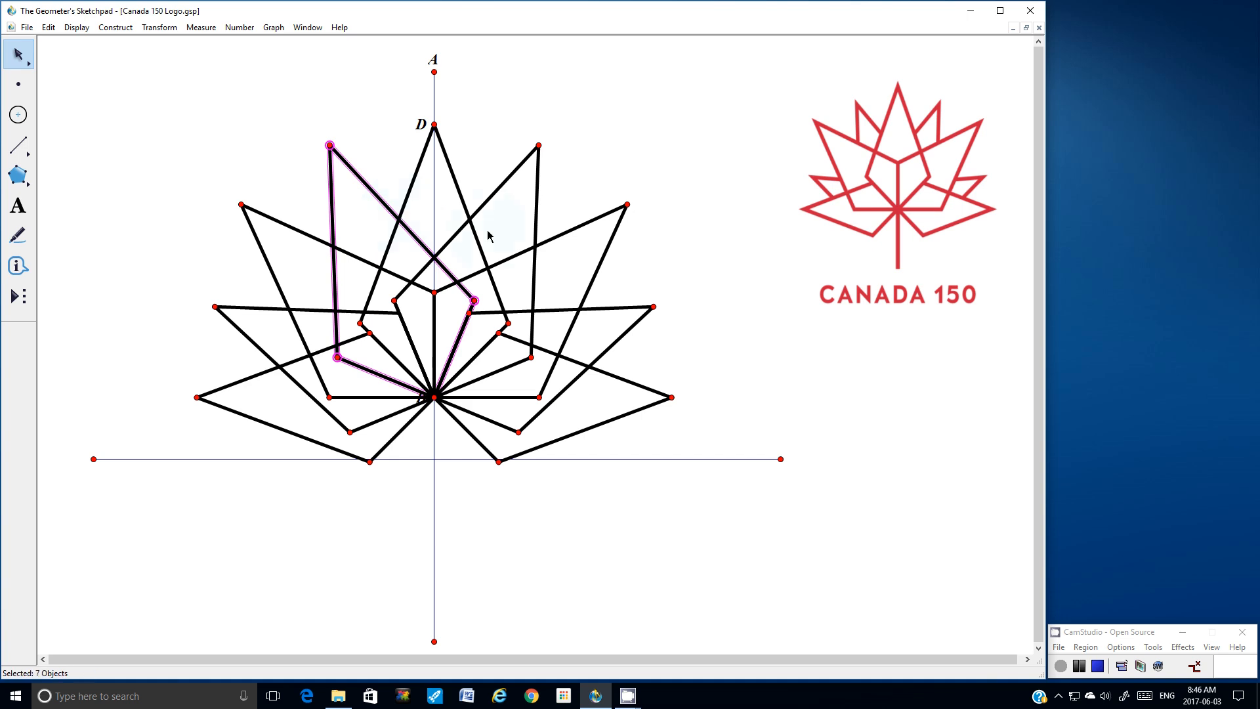
{"action": "left_click", "coordinate": [489, 198]}
{"action": "left_click", "coordinate": [394, 301]}
{"action": "left_click", "coordinate": [403, 322]}
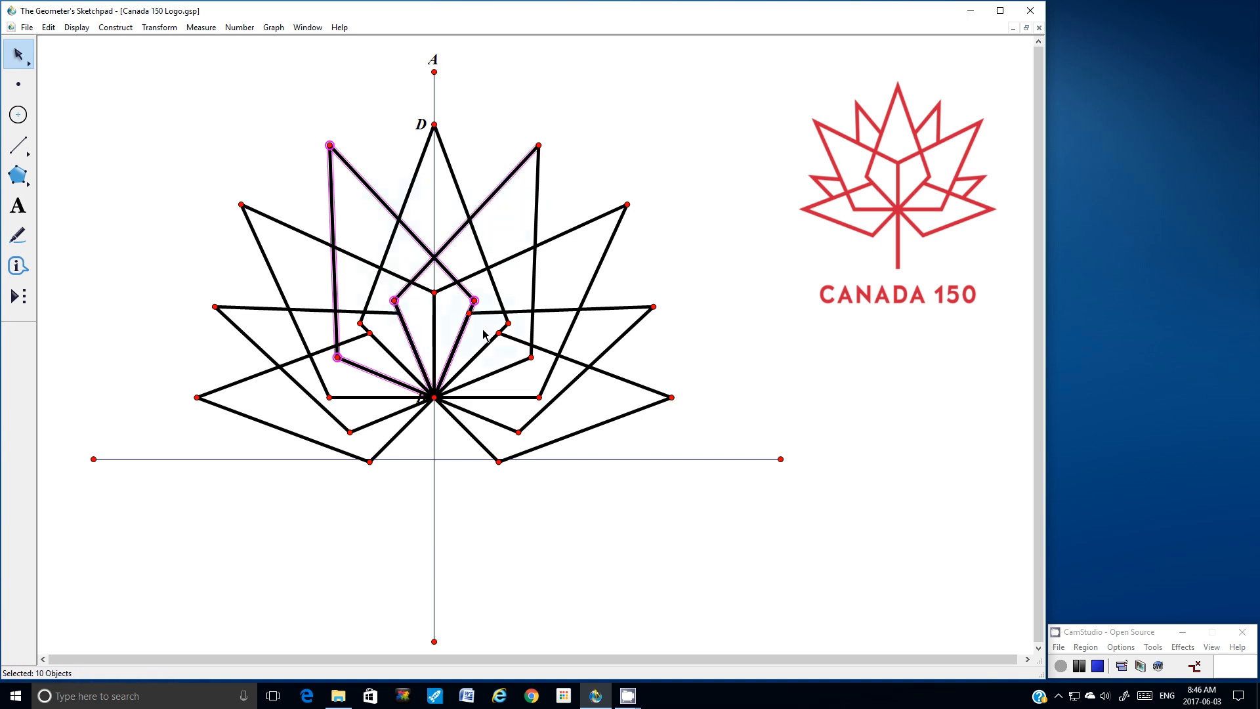
{"action": "left_click", "coordinate": [531, 357]}
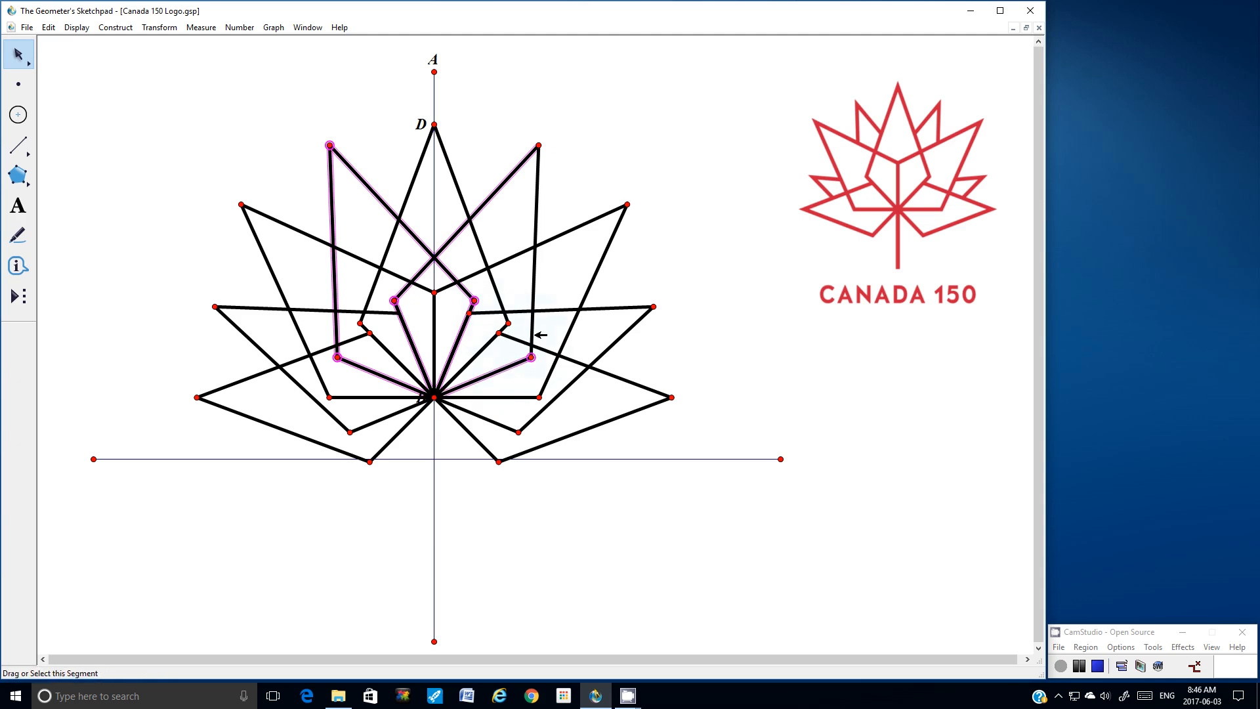
{"action": "left_click", "coordinate": [533, 292]}
{"action": "left_click", "coordinate": [539, 145]}
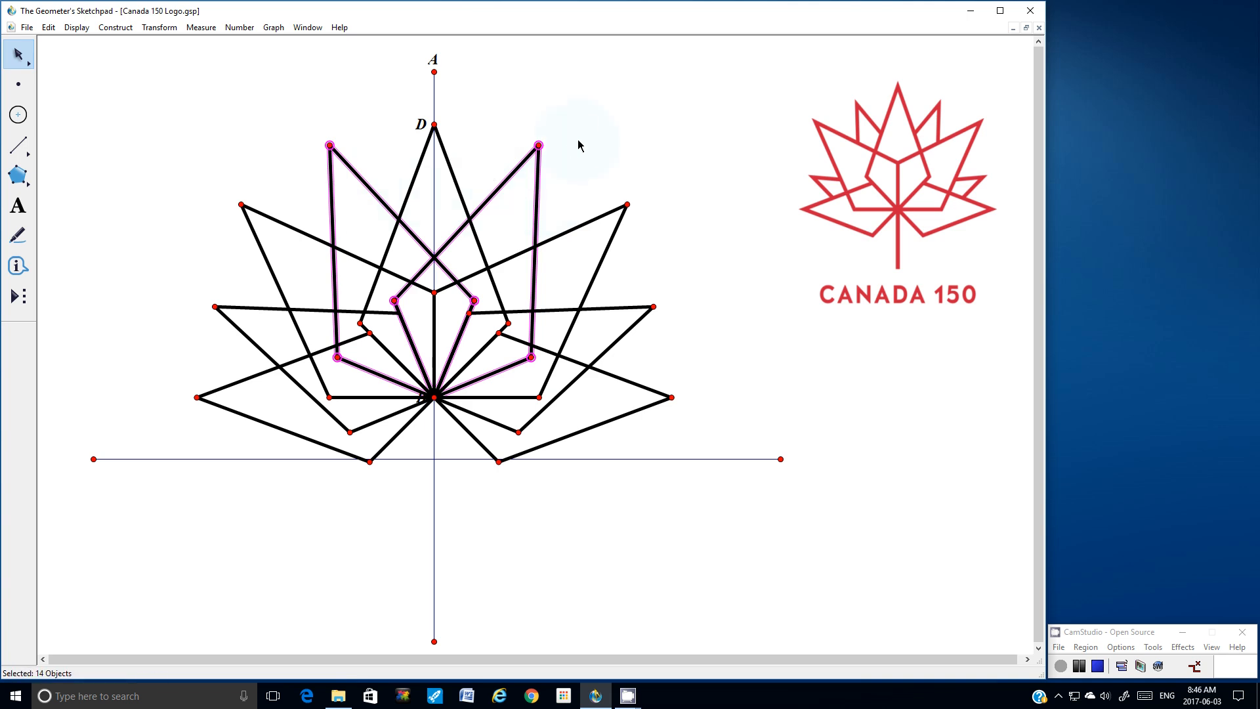
{"action": "left_click", "coordinate": [159, 28]}
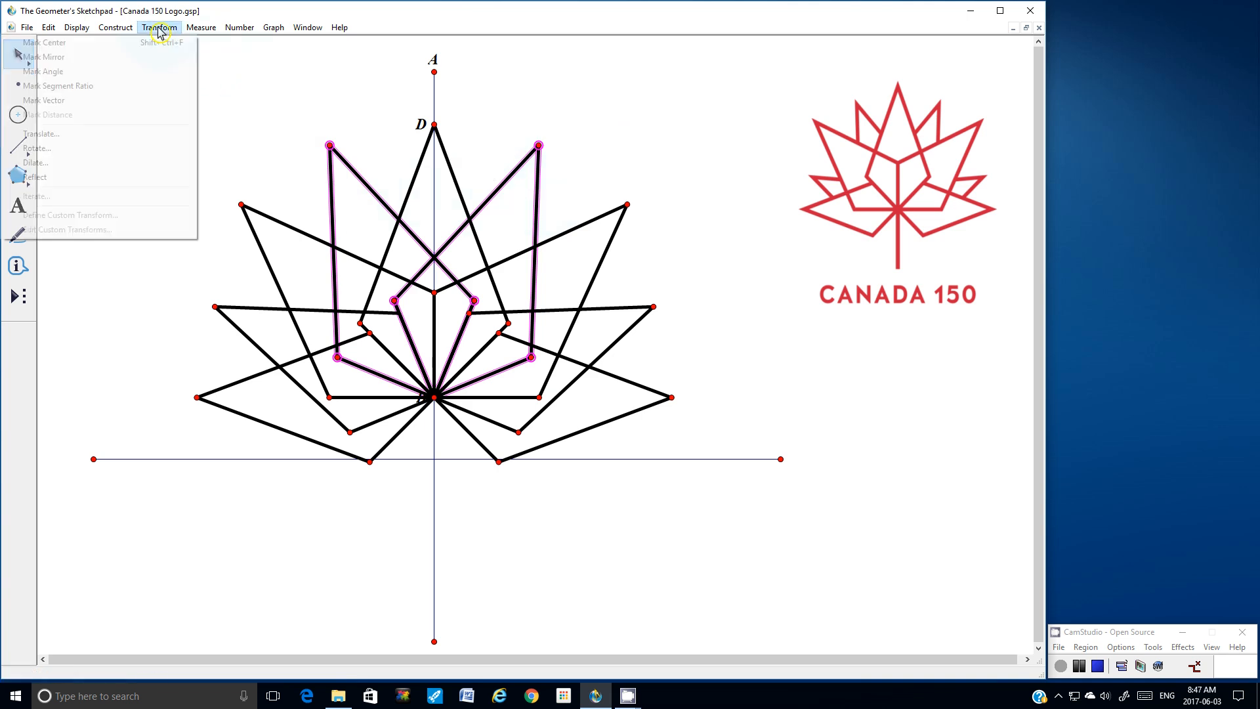
{"action": "left_click", "coordinate": [100, 162]}
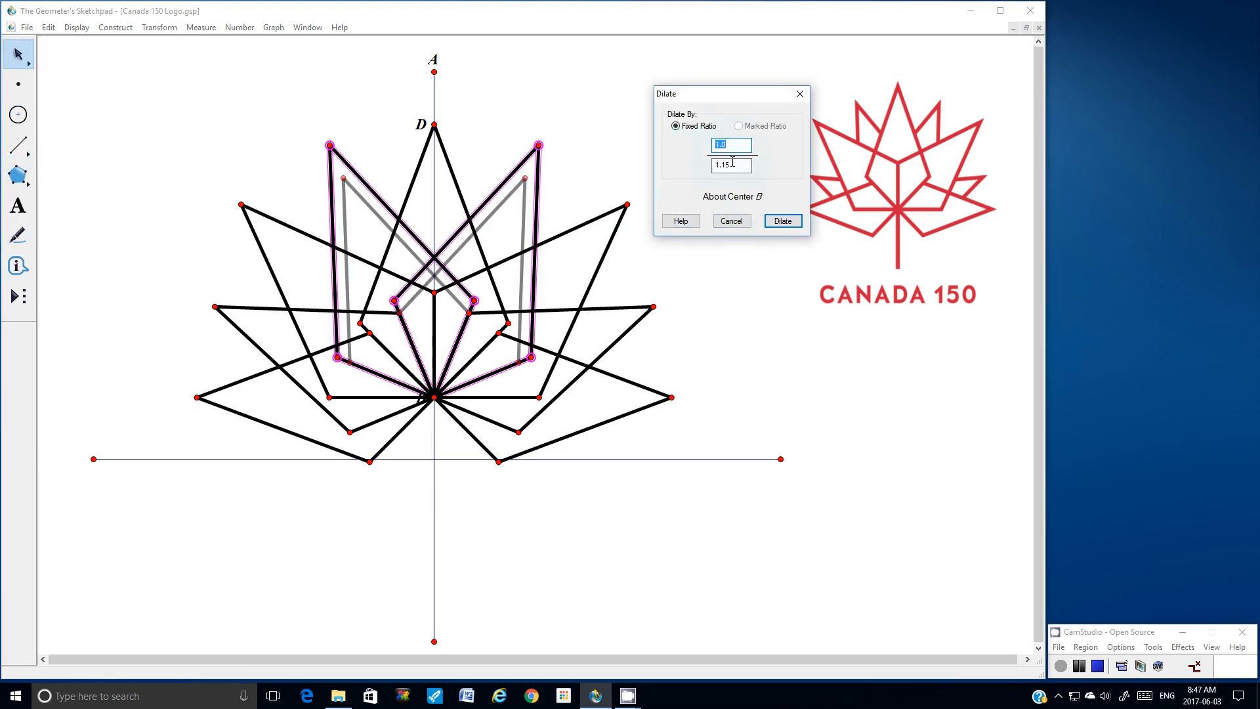
{"action": "left_click", "coordinate": [783, 221]}
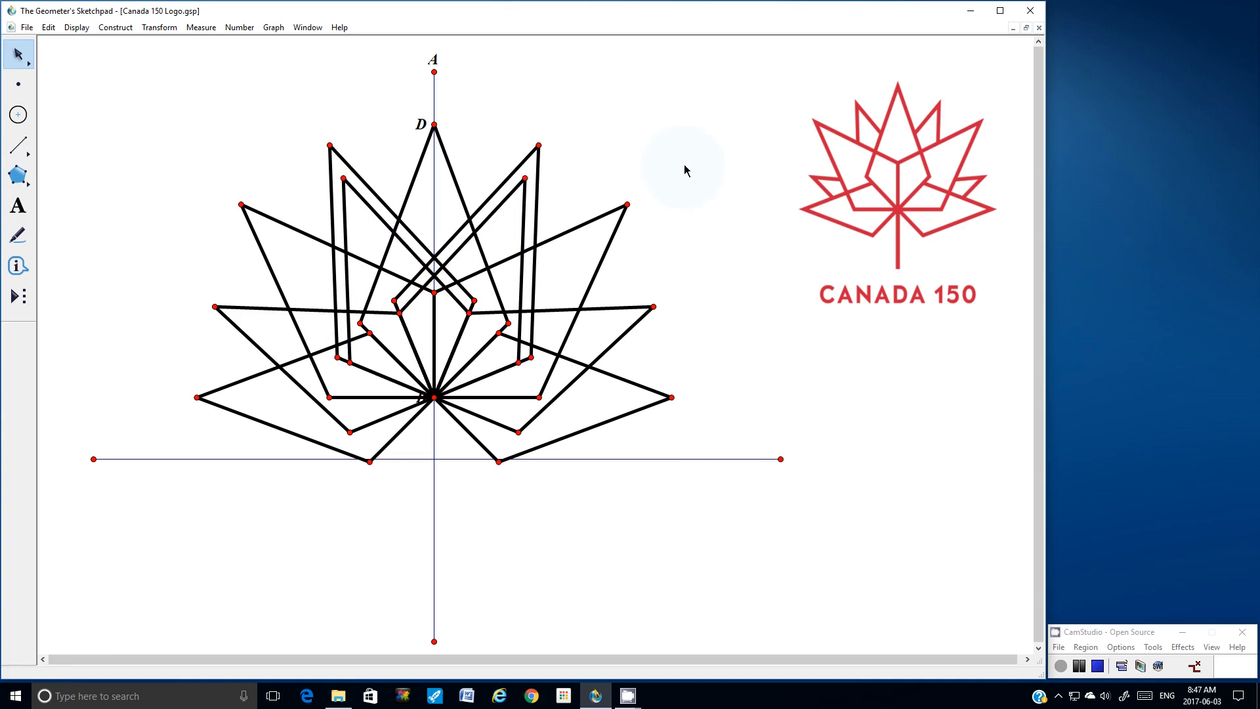
Hide the segments and vertices of the original, larger petals flanking the top petal, and save the sketch
{"action": "left_click", "coordinate": [329, 145]}
{"action": "left_click", "coordinate": [331, 175]}
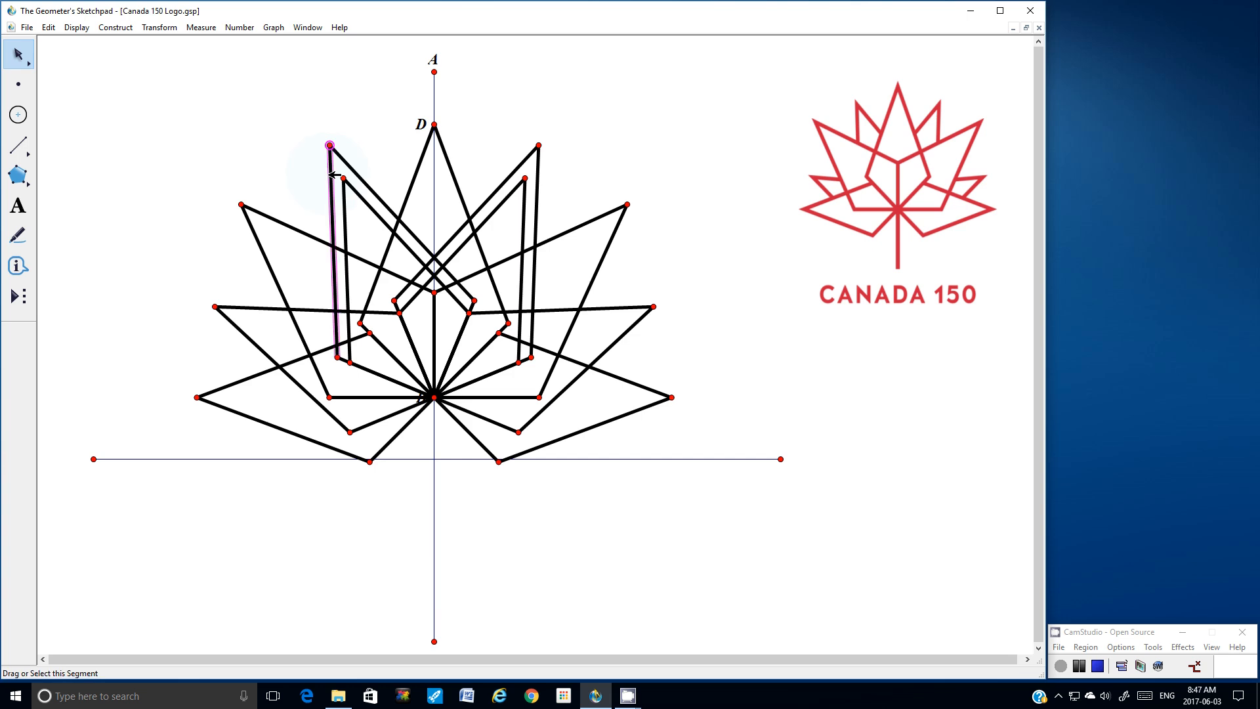
{"action": "left_click", "coordinate": [337, 357]}
{"action": "left_click", "coordinate": [382, 376]}
{"action": "left_click", "coordinate": [376, 192]}
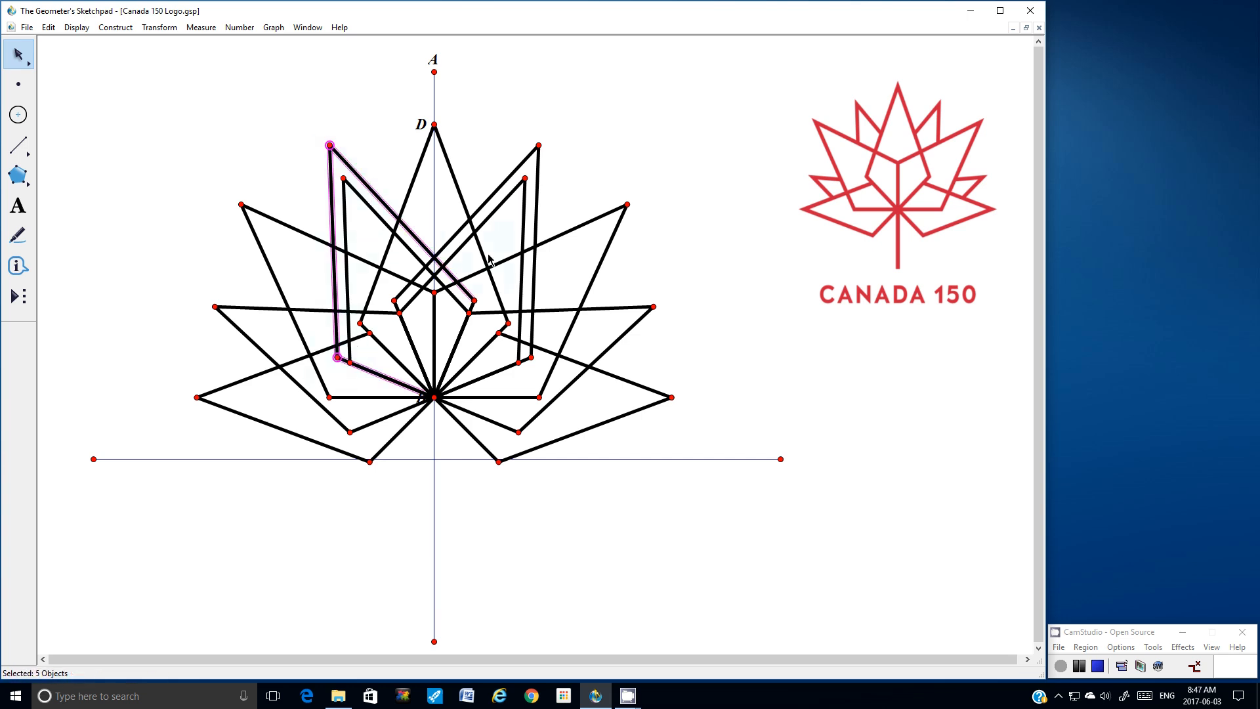
{"action": "left_click", "coordinate": [475, 302]}
{"action": "left_click", "coordinate": [474, 306]}
{"action": "left_click", "coordinate": [539, 145], "text": "shift"}
{"action": "left_click", "coordinate": [537, 187], "text": "shift"}
{"action": "left_click", "coordinate": [533, 356], "text": "shift"}
{"action": "left_click", "coordinate": [487, 375], "text": "shift"}
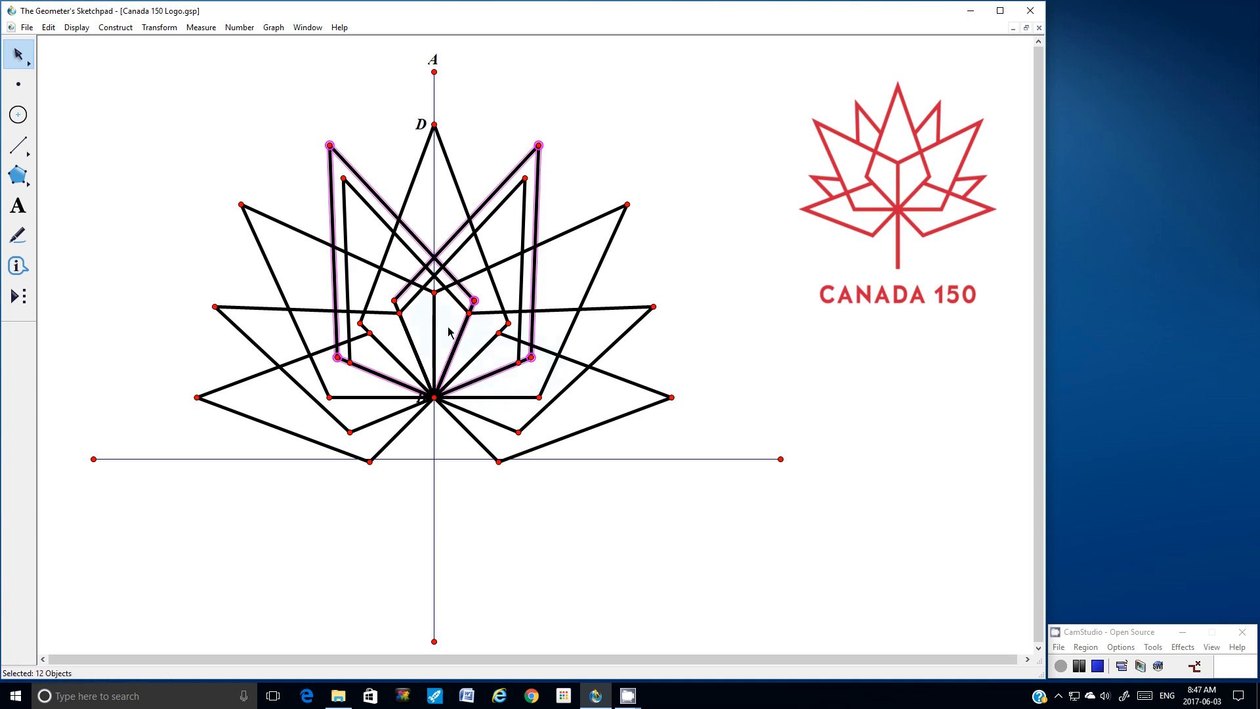
{"action": "left_click", "coordinate": [395, 301]}
{"action": "left_click", "coordinate": [397, 306]}
{"action": "left_click", "coordinate": [78, 27]}
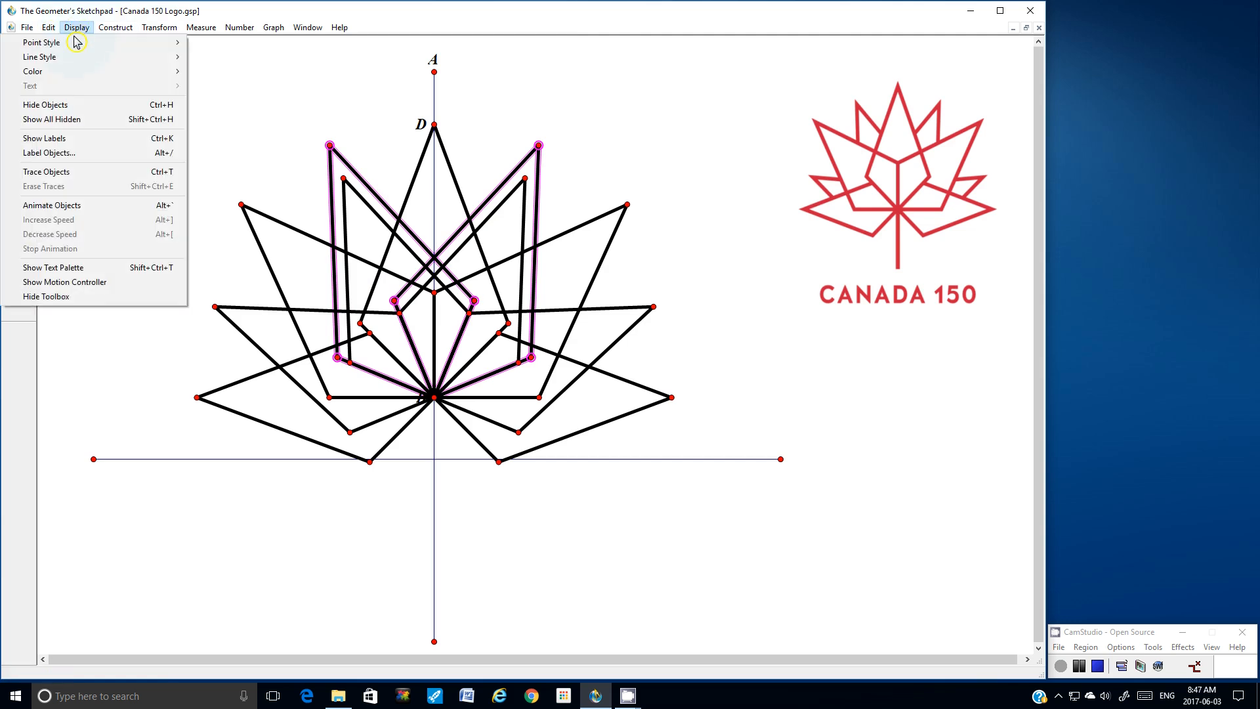
{"action": "left_click", "coordinate": [73, 105]}
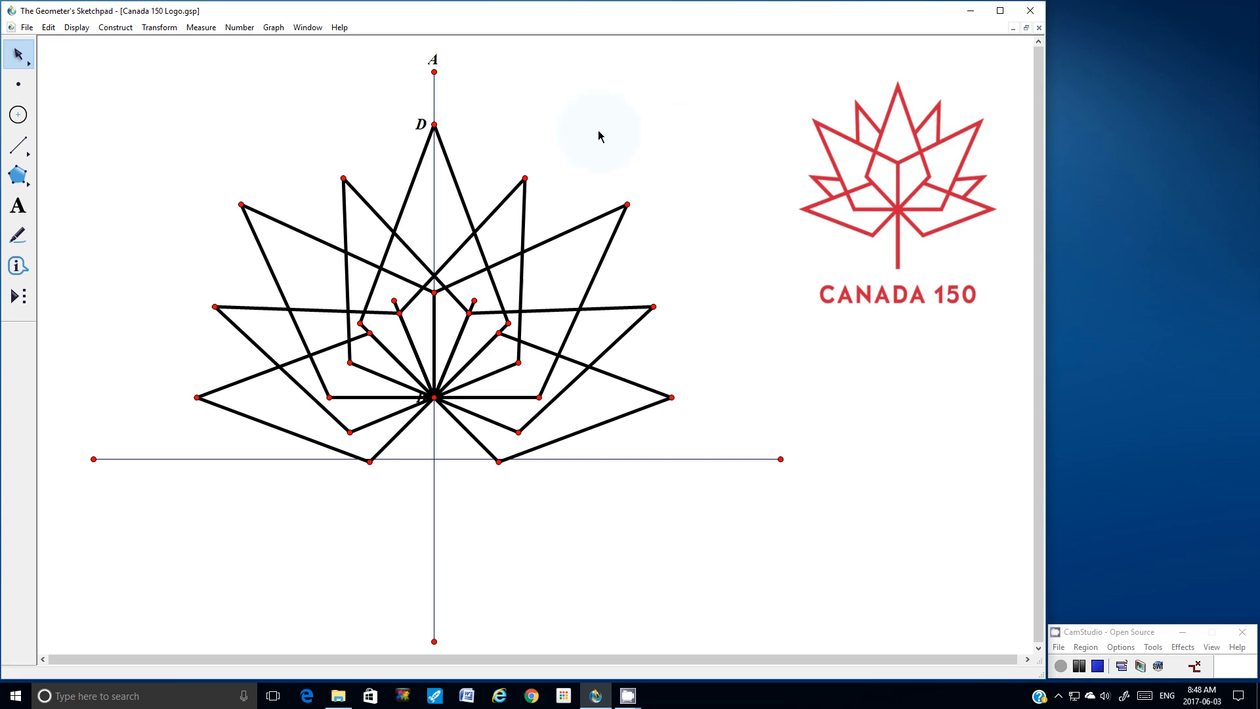
{"action": "left_click", "coordinate": [27, 27]}
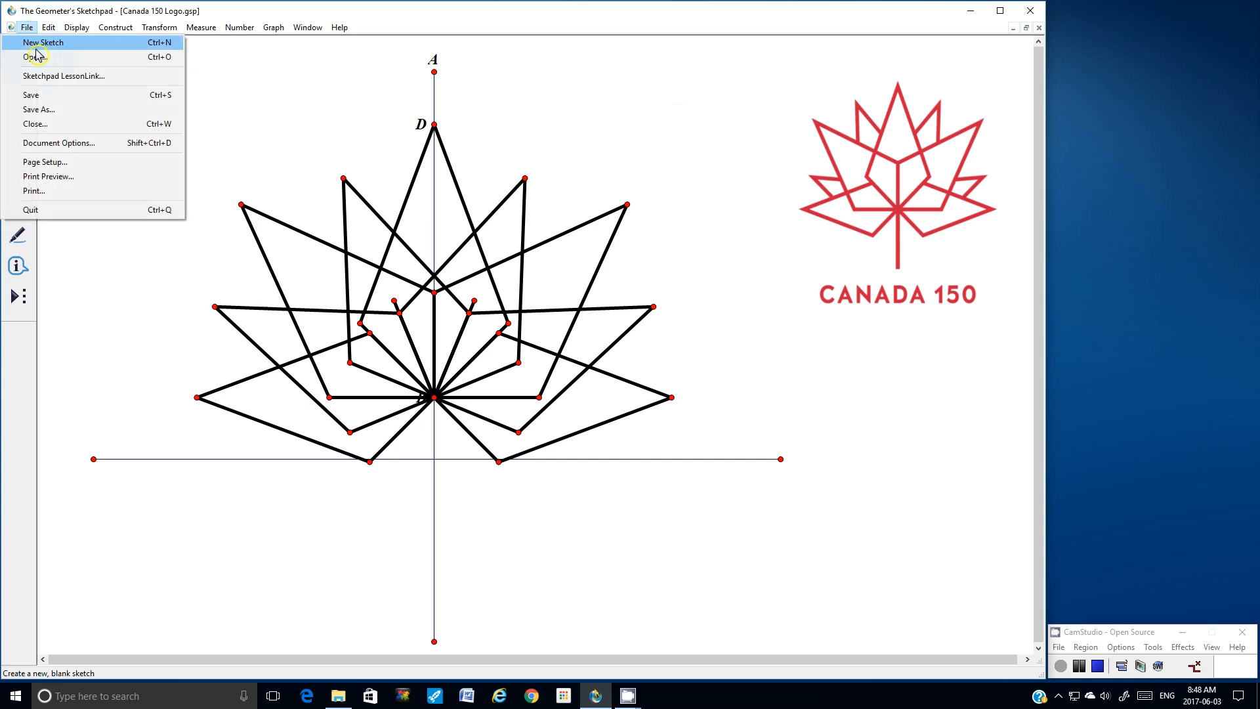
{"action": "left_click", "coordinate": [37, 94]}
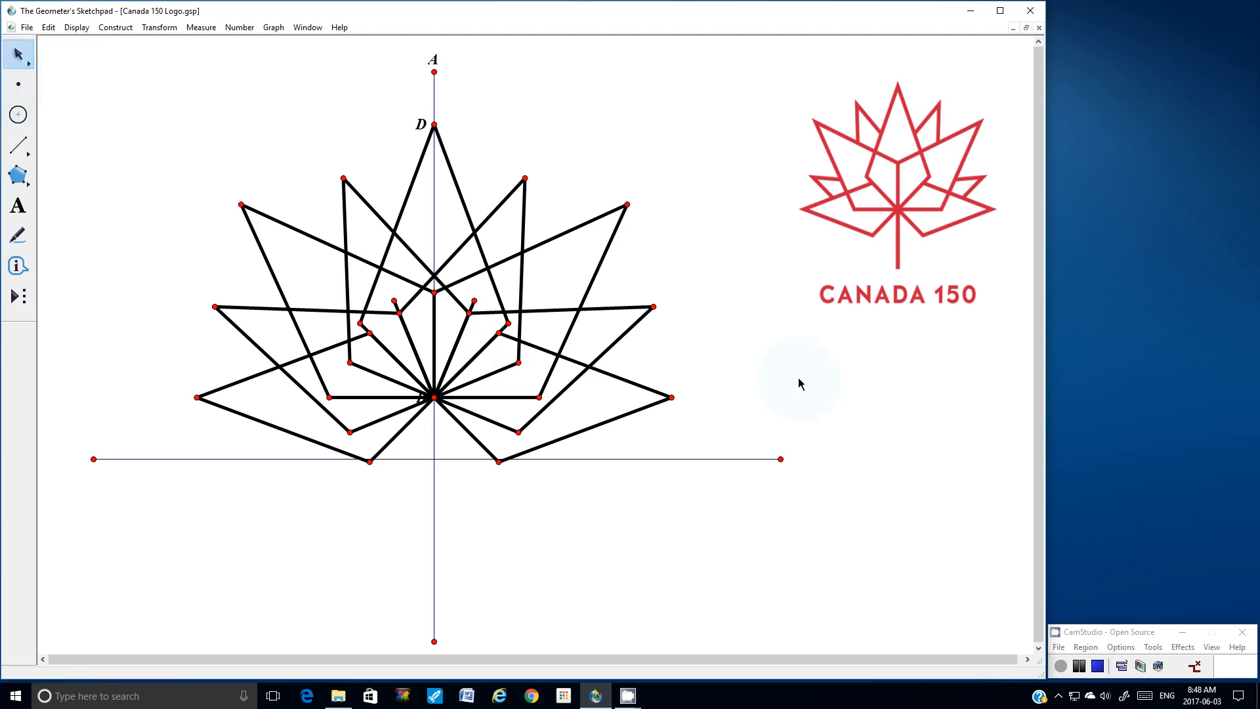